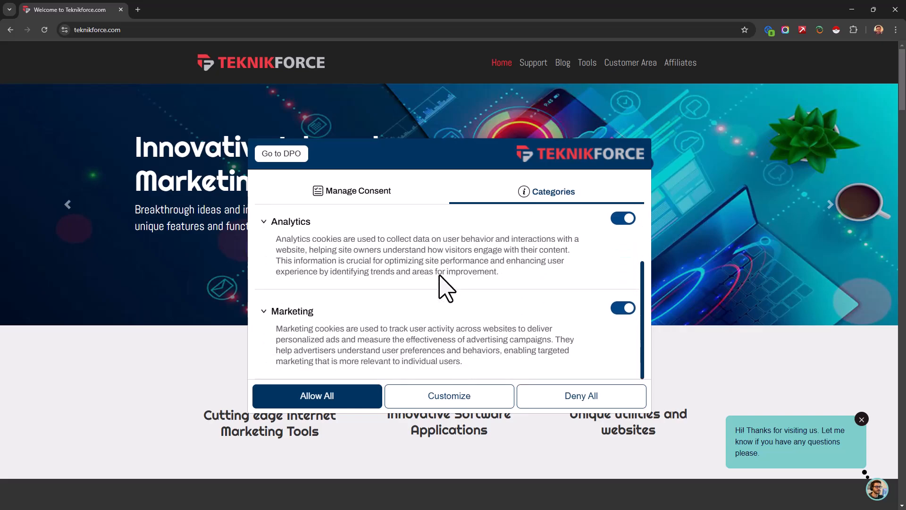
# Review the cookie categories in the teknikforce.com consent banner, return to its consent message, and minimize the browser window.
pyautogui.scroll(2, 617, 317)
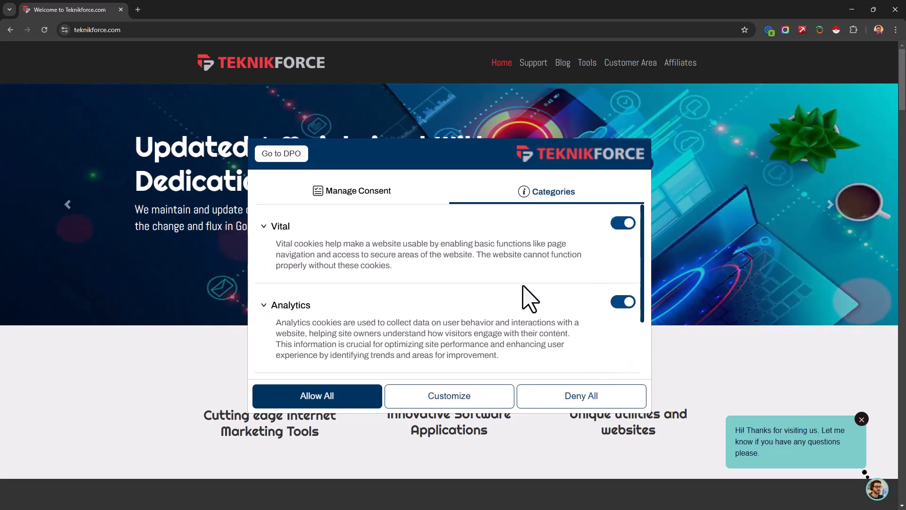
pyautogui.click(346, 191)
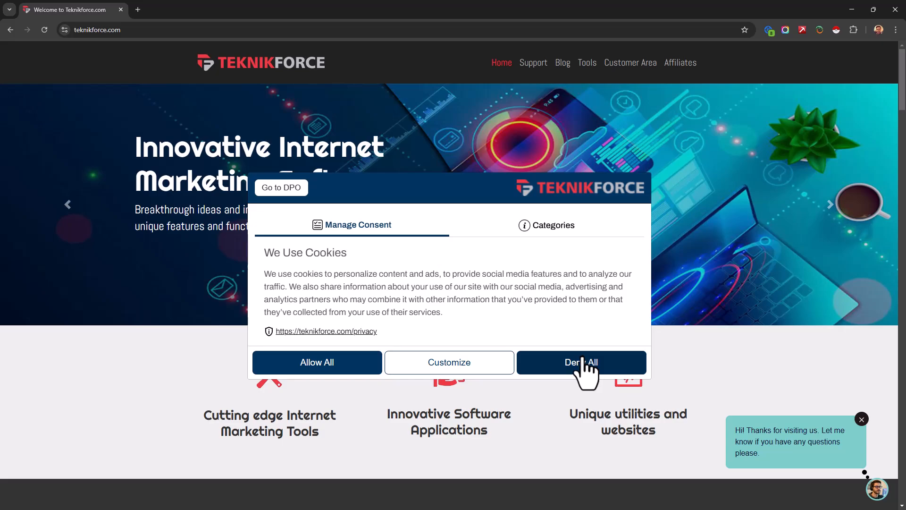
pyautogui.click(852, 10)
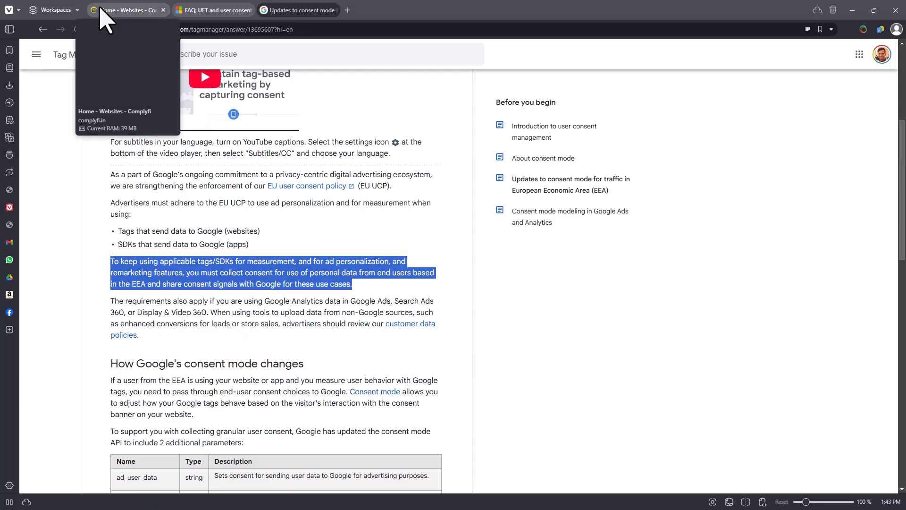
# Examine the Google Tag Manager help article on consent mode updates for traffic in the European Economic Area.
pyautogui.click(158, 10)
pyautogui.click(312, 10)
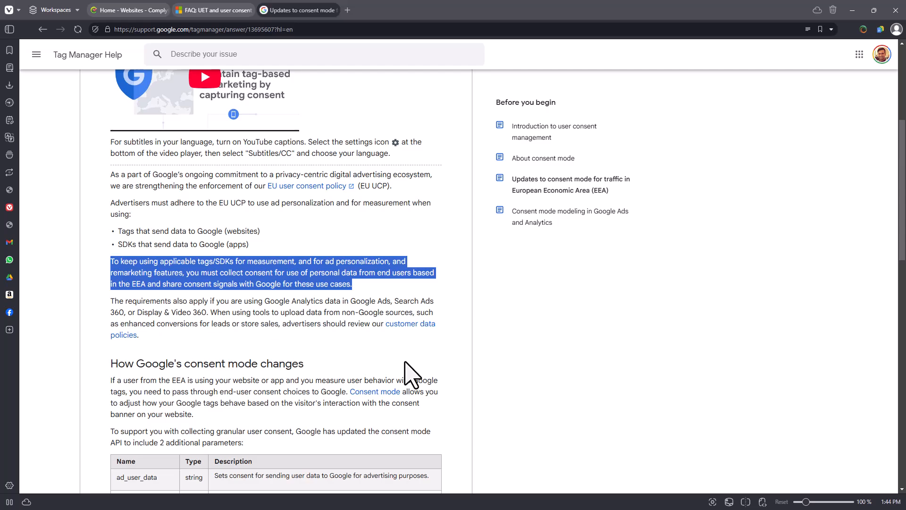
pyautogui.scroll(3, 405, 362)
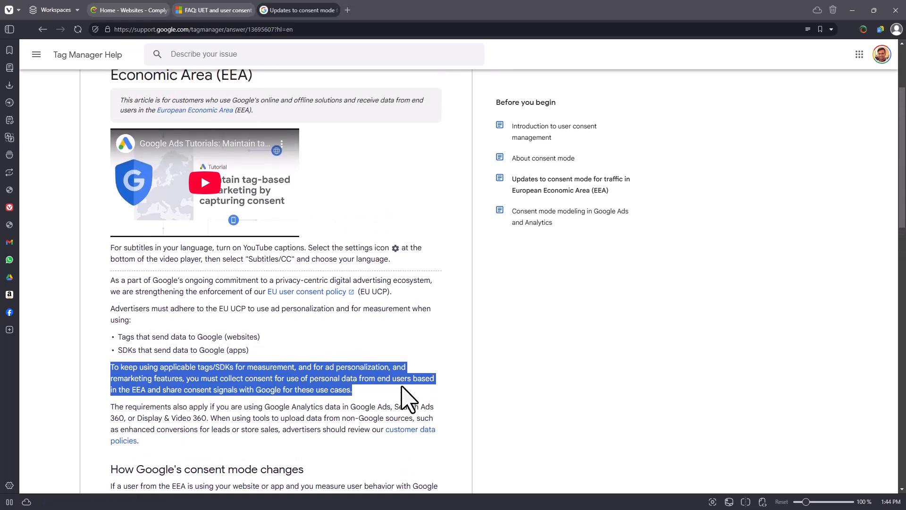
pyautogui.scroll(2, 402, 386)
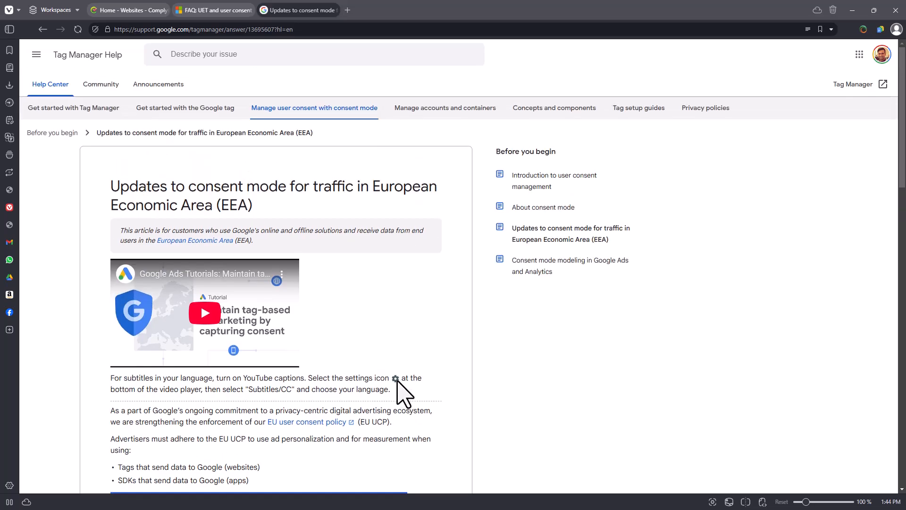
pyautogui.scroll(-1, 398, 377)
pyautogui.scroll(-4, 398, 375)
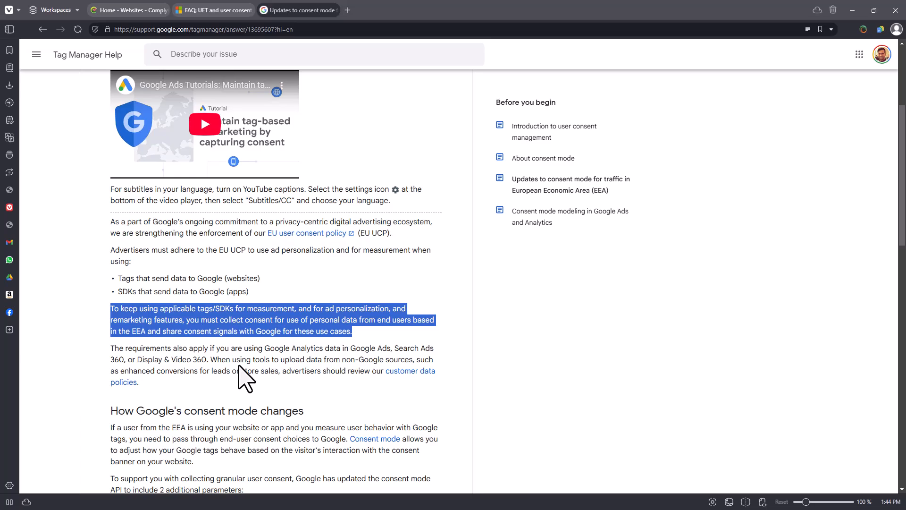
pyautogui.scroll(4, 108, 326)
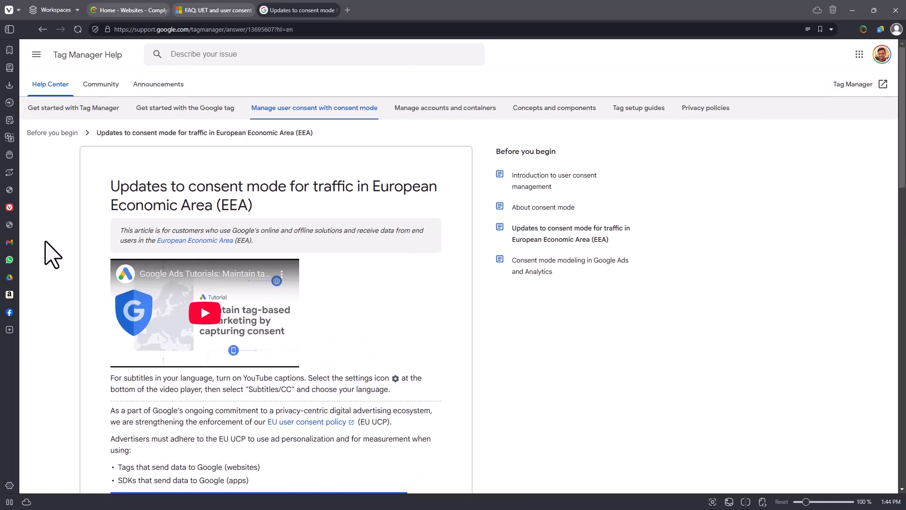
pyautogui.scroll(-1, 210, 222)
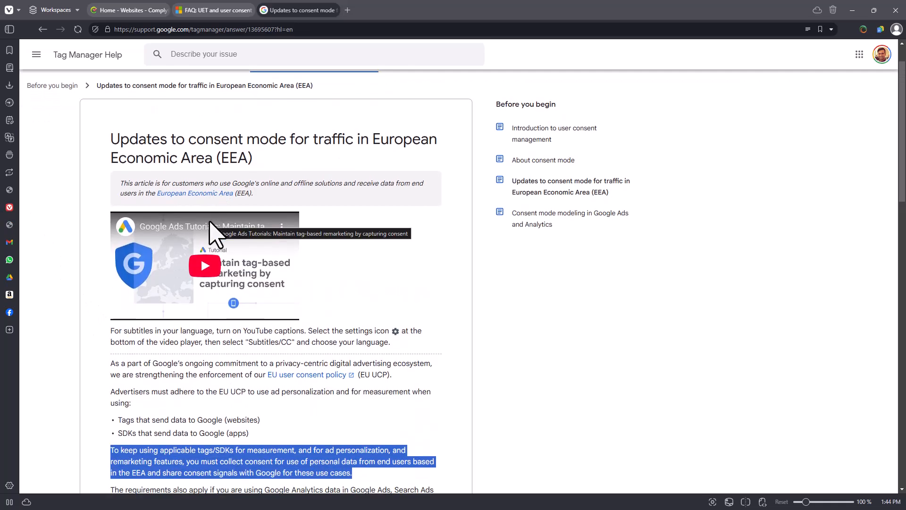
pyautogui.scroll(-3, 210, 221)
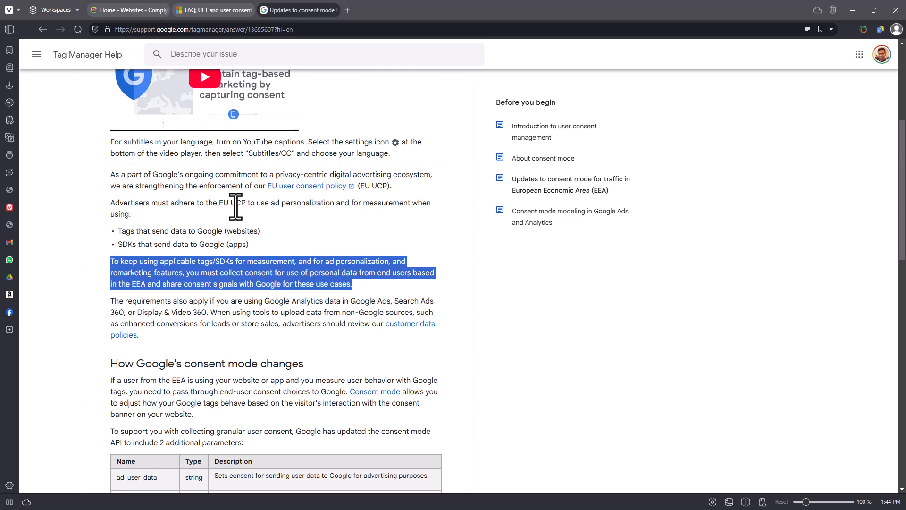
# Highlight the consequences of not implementing Consent mode or TCF in the Microsoft Advertising UET FAQ, and switch to Complyfi.
pyautogui.click(232, 10)
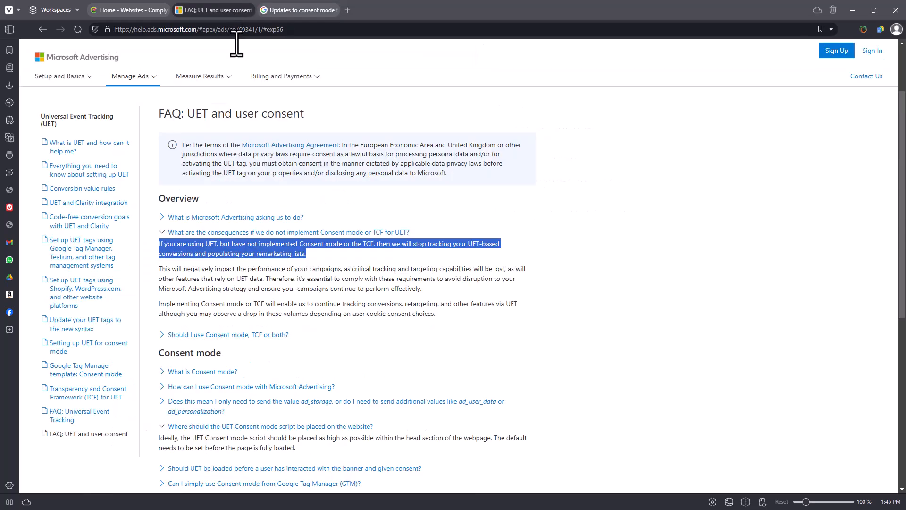
pyautogui.click(249, 243)
pyautogui.tripleClick(284, 259)
pyautogui.click(283, 259)
pyautogui.moveTo(283, 258); pyautogui.dragTo(158, 246)
pyautogui.click(119, 9)
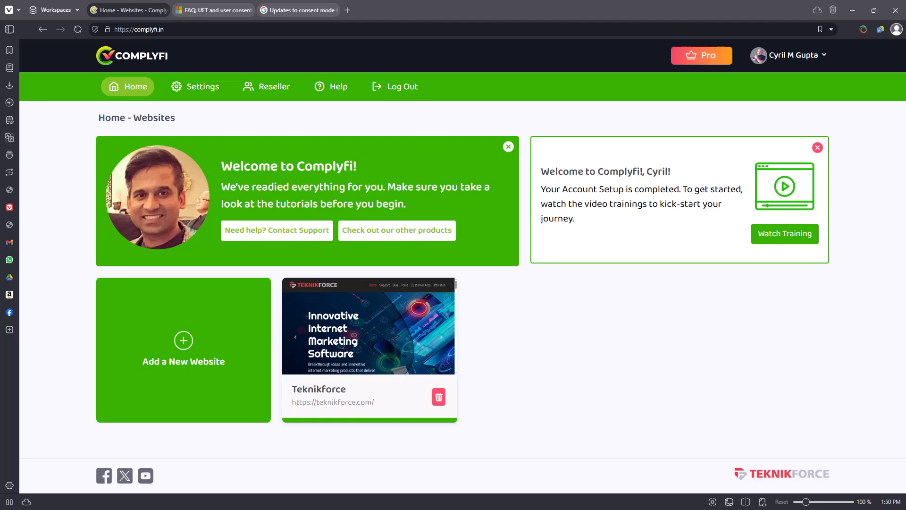
# Fill in a new website entry titled Tkenikforce.com with its https URL, but return to the website list without adding it.
pyautogui.click(196, 360)
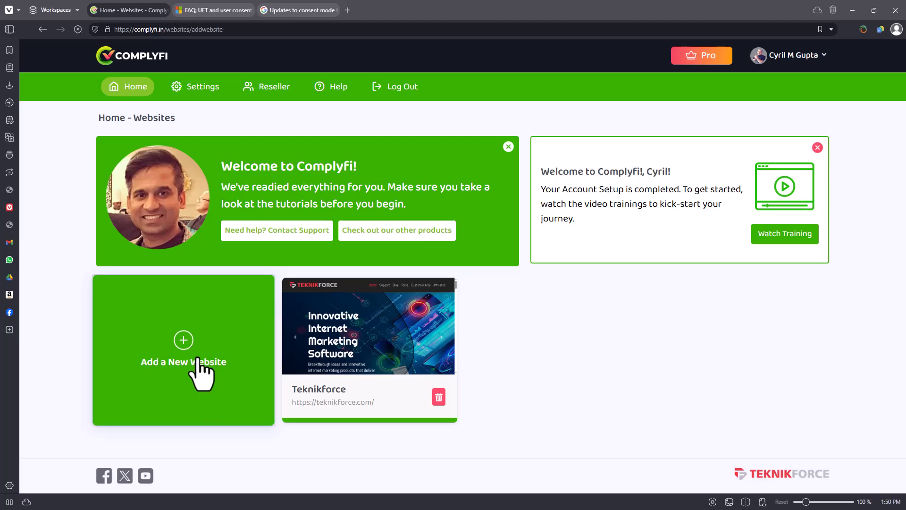
pyautogui.rightClick(324, 294)
pyautogui.click(248, 173)
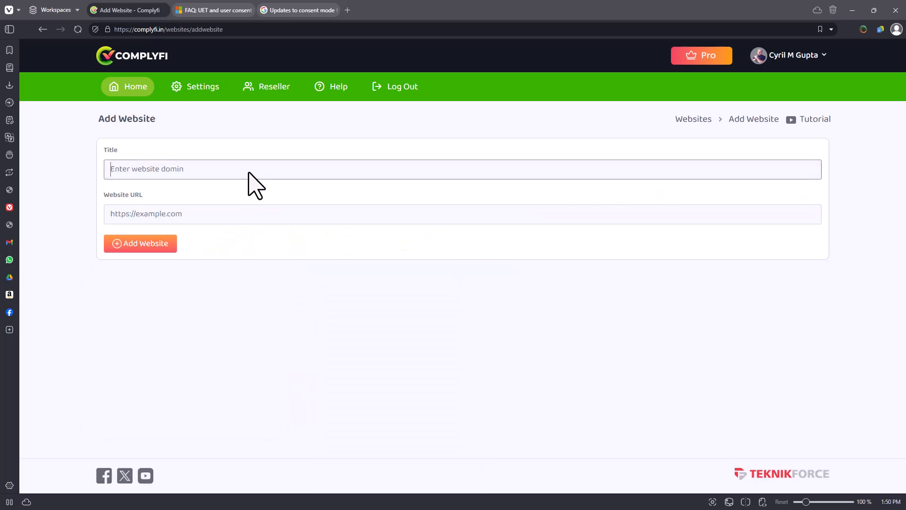
pyautogui.write('Tkenikforce.com')
pyautogui.press('Tab')
pyautogui.write('https://teknikfroce.om')
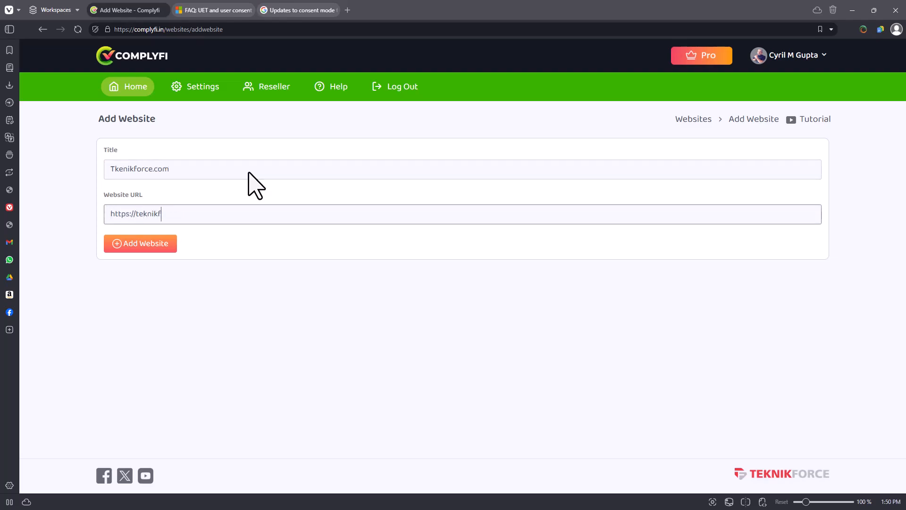
pyautogui.rightClick(276, 269)
pyautogui.click(295, 277)
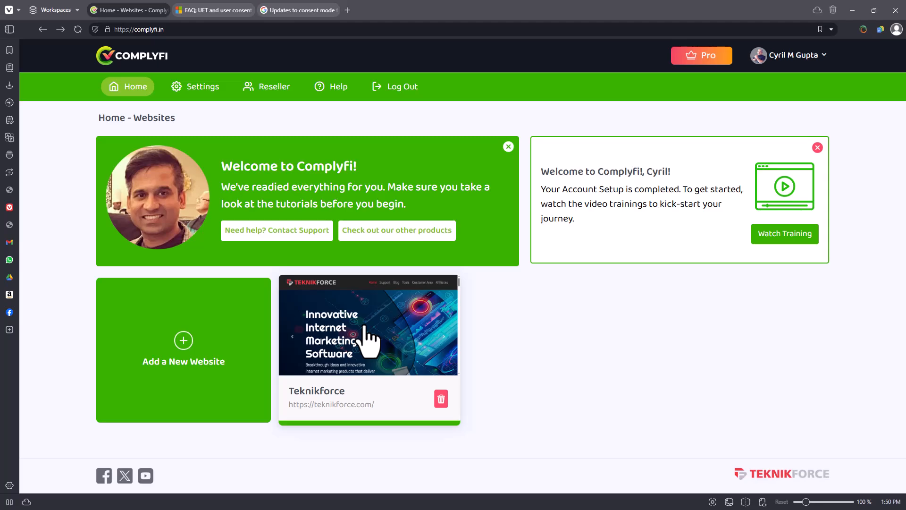
# Open the existing Teknikforce website, select its Website URL text, and go to its Consent Banner settings.
pyautogui.click(375, 381)
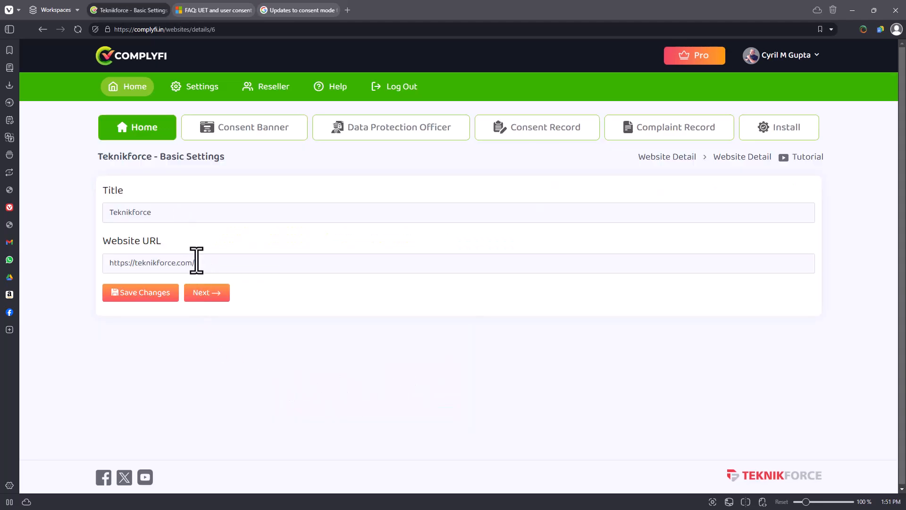
pyautogui.moveTo(198, 263); pyautogui.dragTo(73, 281)
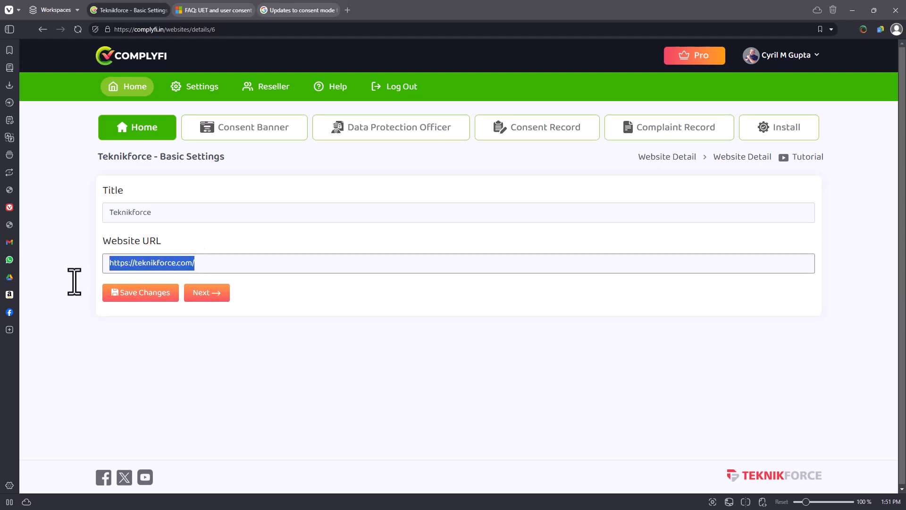
pyautogui.click(264, 136)
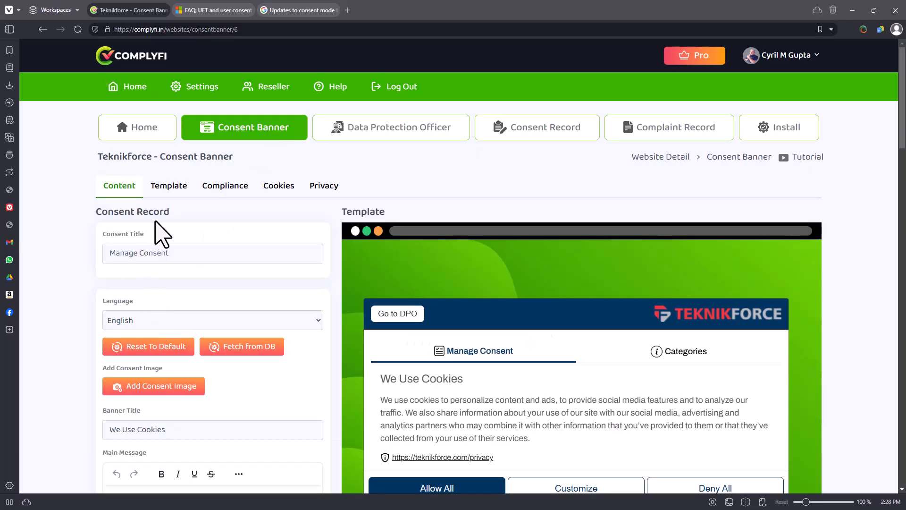
# Look over the consent banner's content settings and preview, highlighting the consent title text.
pyautogui.scroll(-2, 157, 229)
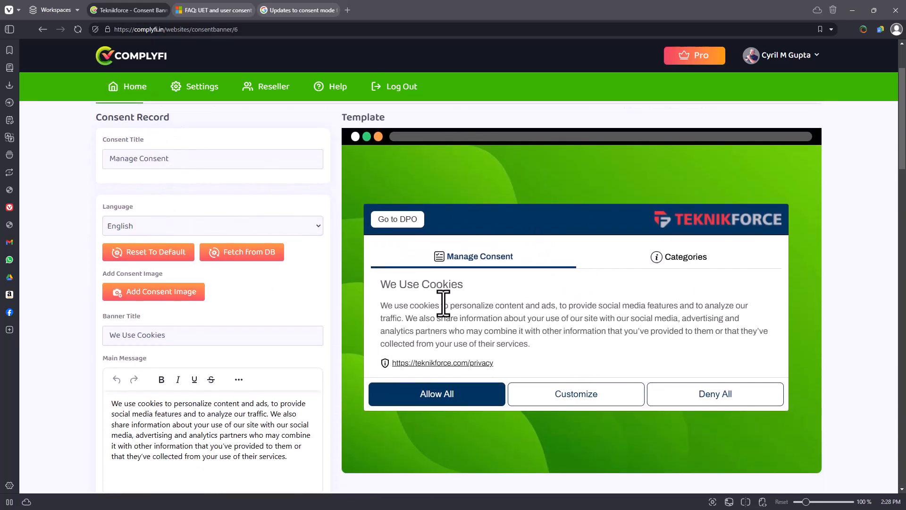
pyautogui.scroll(2, 439, 304)
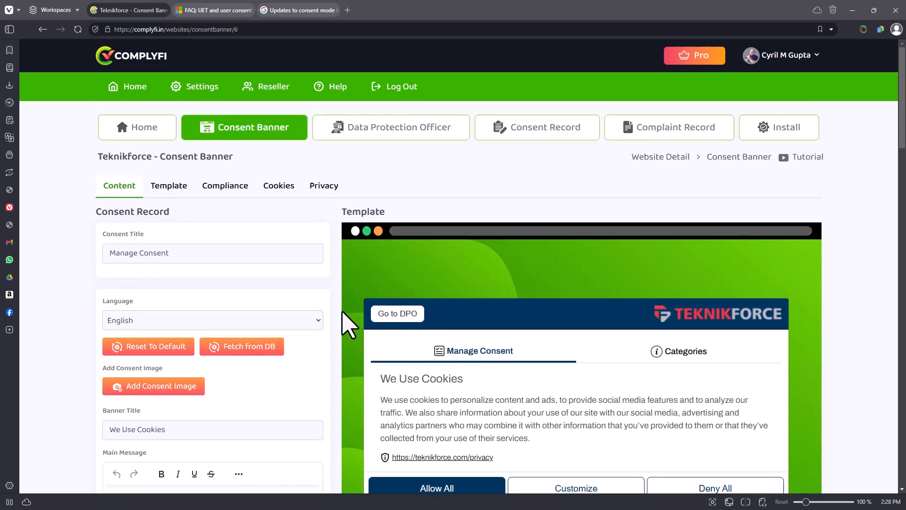
pyautogui.scroll(-2, 318, 344)
pyautogui.click(209, 163)
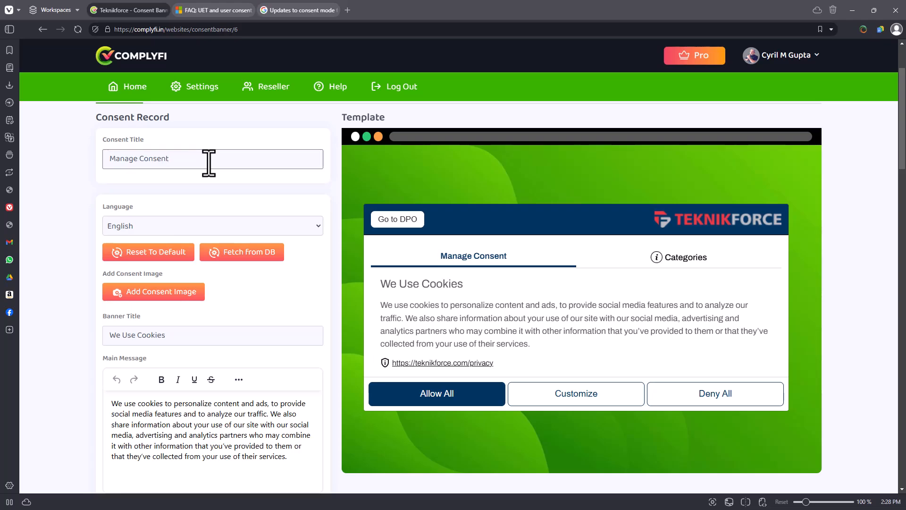
pyautogui.moveTo(169, 159); pyautogui.dragTo(120, 159)
pyautogui.scroll(-5, 123, 189)
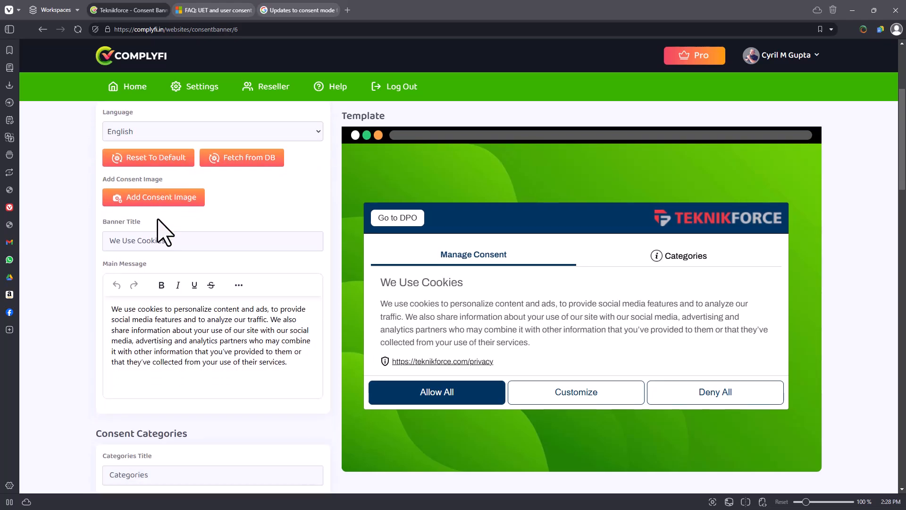
pyautogui.scroll(7, 157, 259)
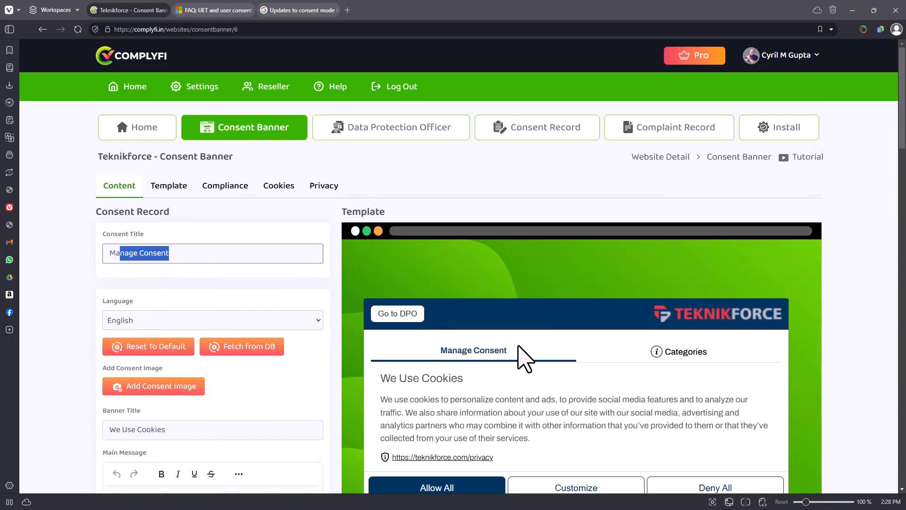
# Rename the Categories heading to Cookie Categories directly in the banner preview, and expand the Vital category.
pyautogui.scroll(-2, 526, 360)
pyautogui.click(515, 261)
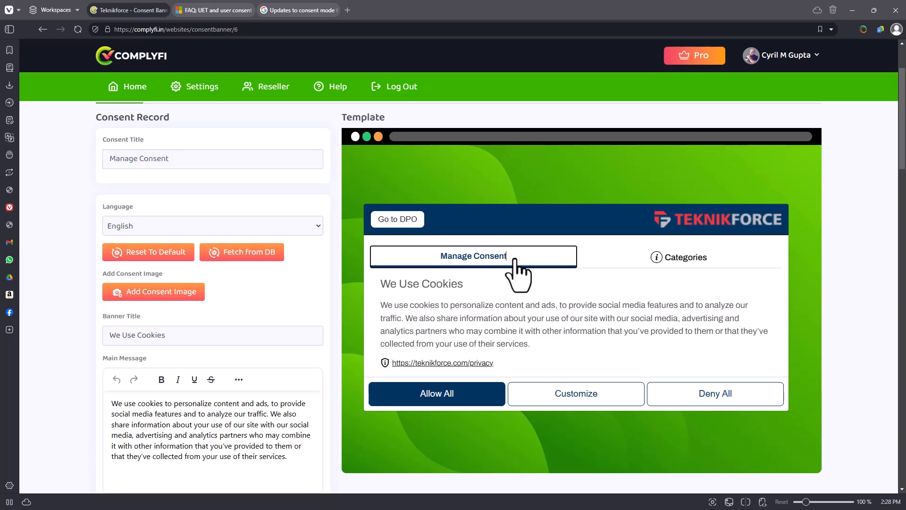
pyautogui.click(661, 258)
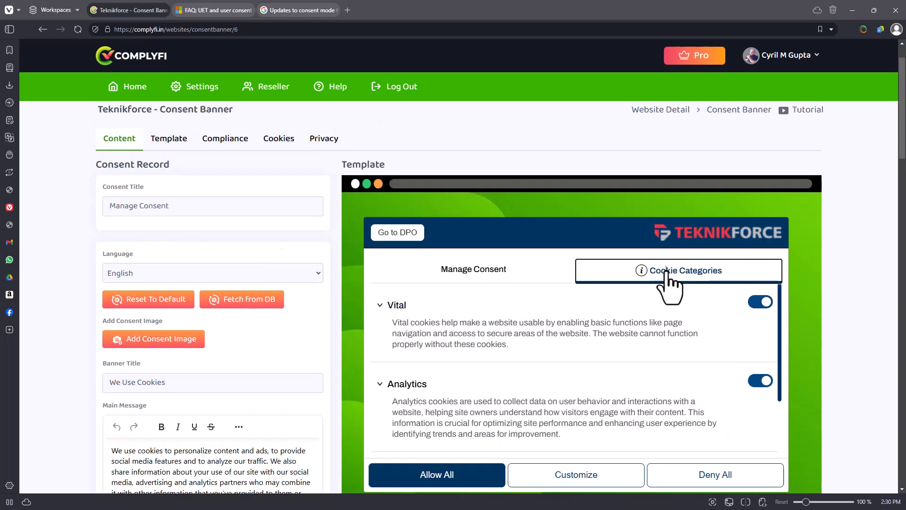
pyautogui.click(582, 324)
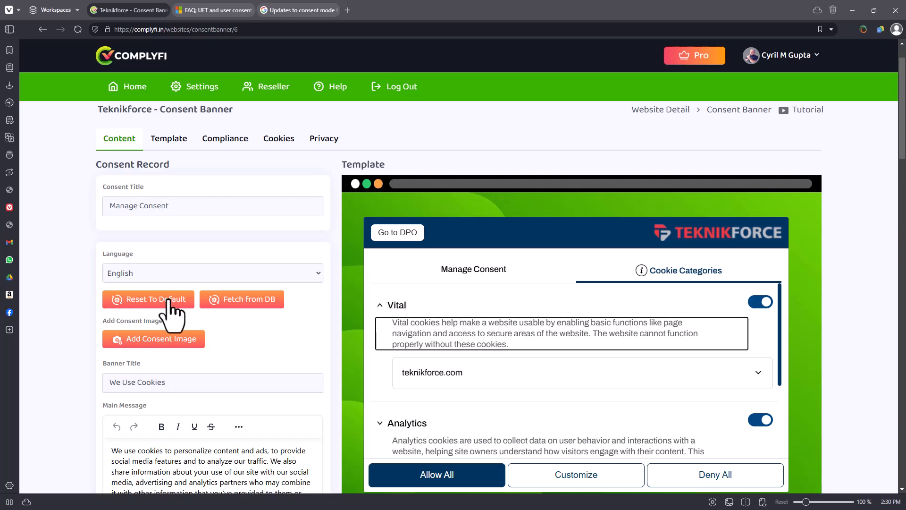
# Set the consent banner's language to French.
pyautogui.scroll(-1, 155, 281)
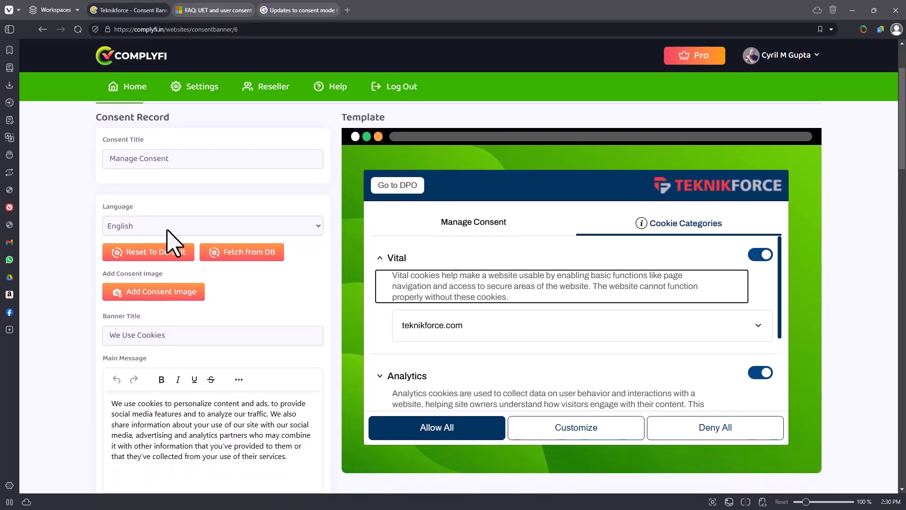
pyautogui.click(174, 231)
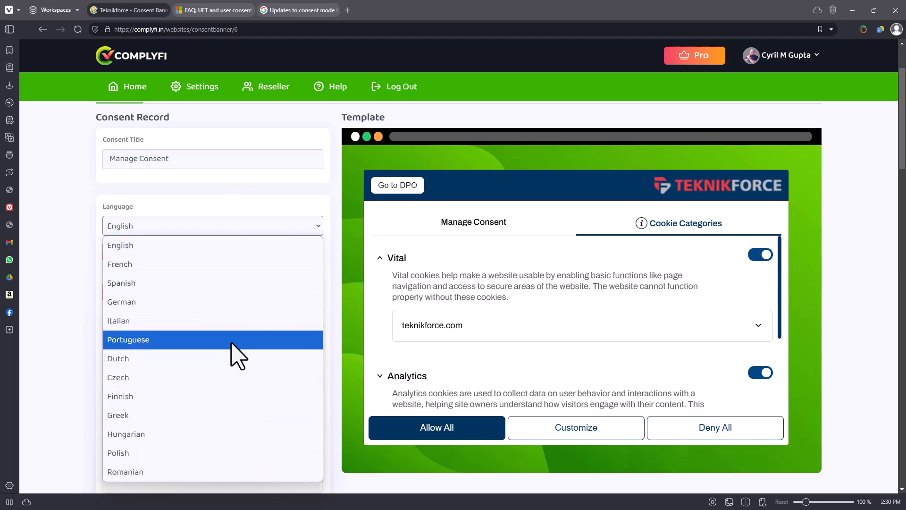
pyautogui.click(241, 251)
pyautogui.click(228, 228)
pyautogui.click(196, 265)
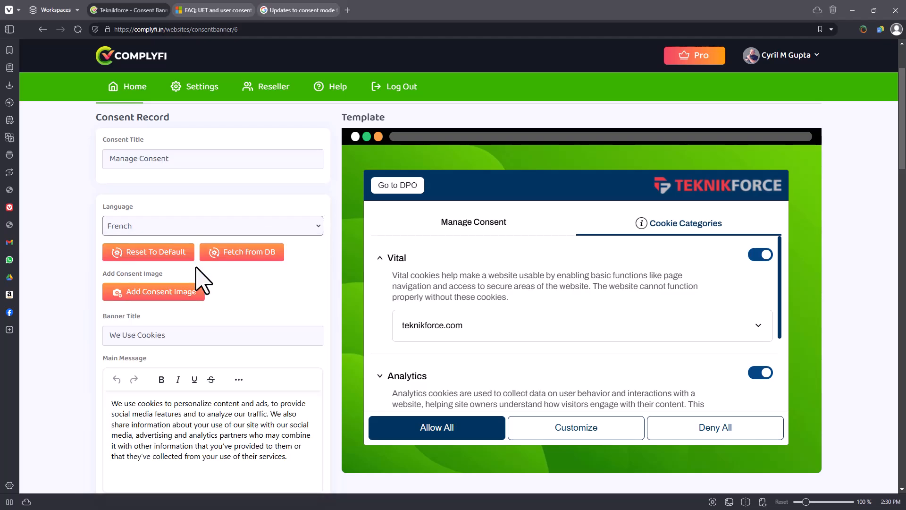
# Replace the banner title with "Our site" and show the Manage Consent section in the preview.
pyautogui.scroll(-2, 198, 276)
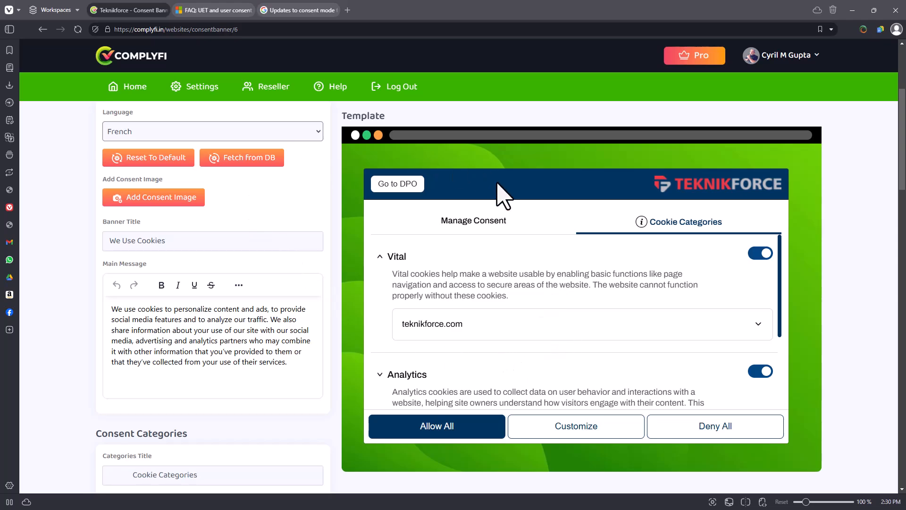
pyautogui.scroll(-3, 388, 335)
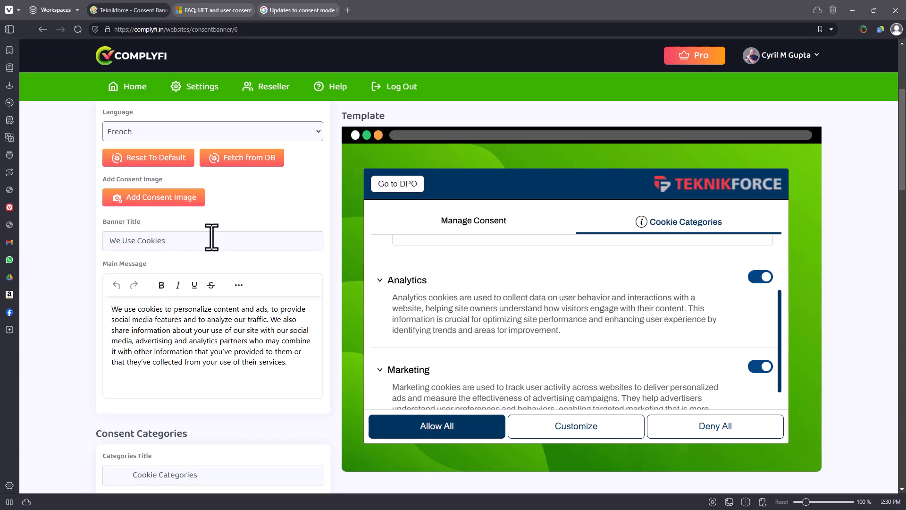
pyautogui.moveTo(165, 242); pyautogui.dragTo(111, 243)
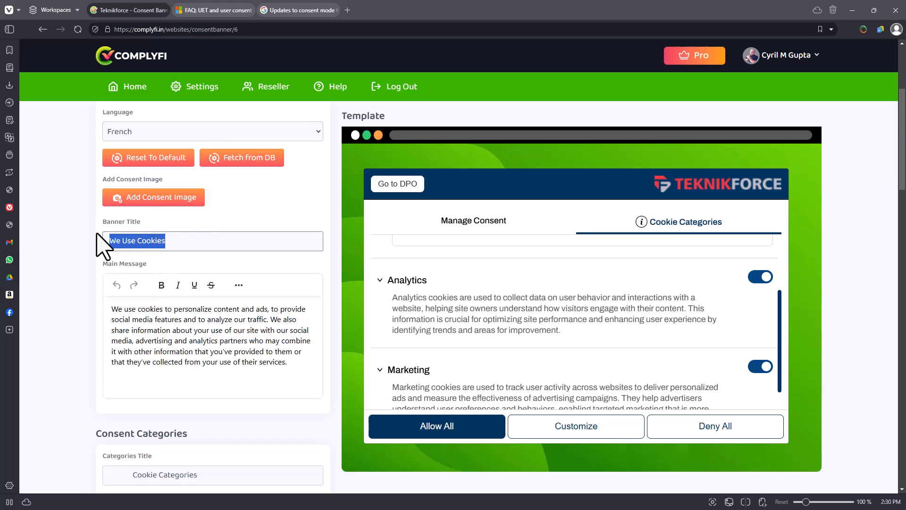
pyautogui.write('Our site')
pyautogui.scroll(4, 109, 307)
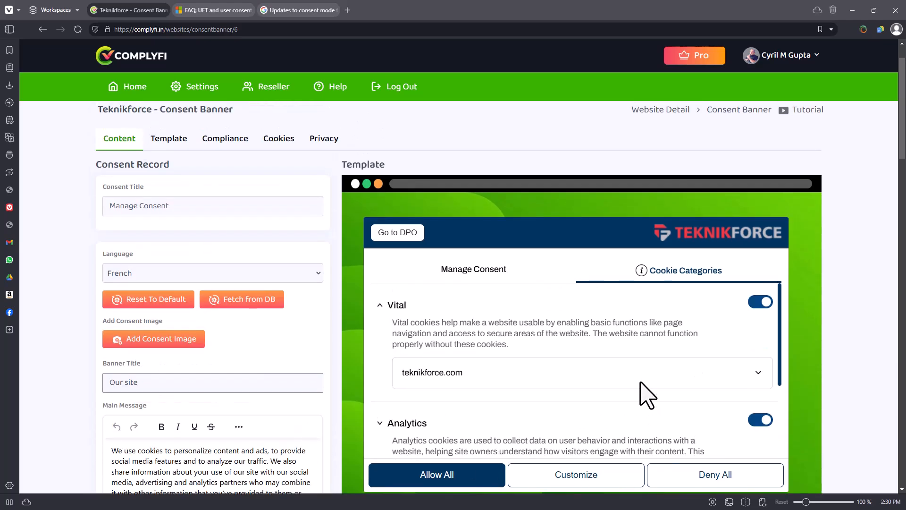
pyautogui.scroll(2, 425, 378)
pyautogui.scroll(-4, 425, 307)
pyautogui.click(475, 224)
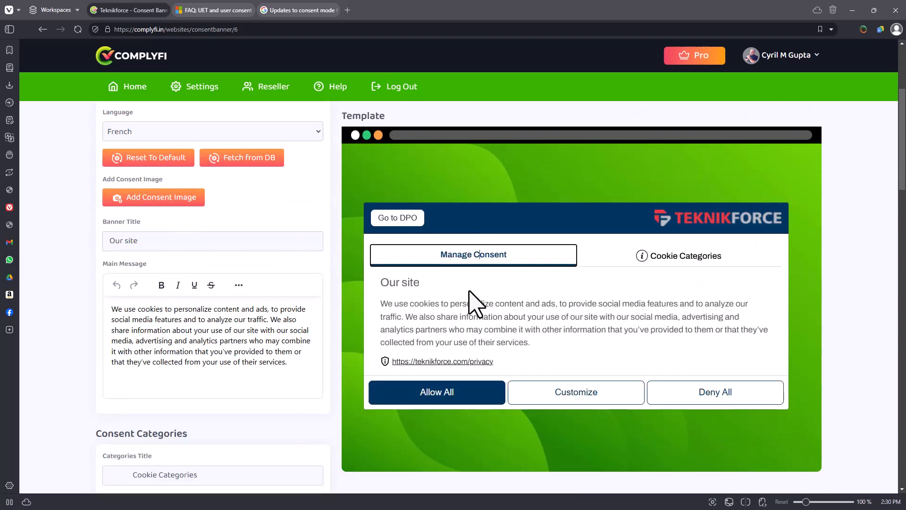
# Complete the banner title so that it reads "Our site uses Cookies".
pyautogui.click(185, 244)
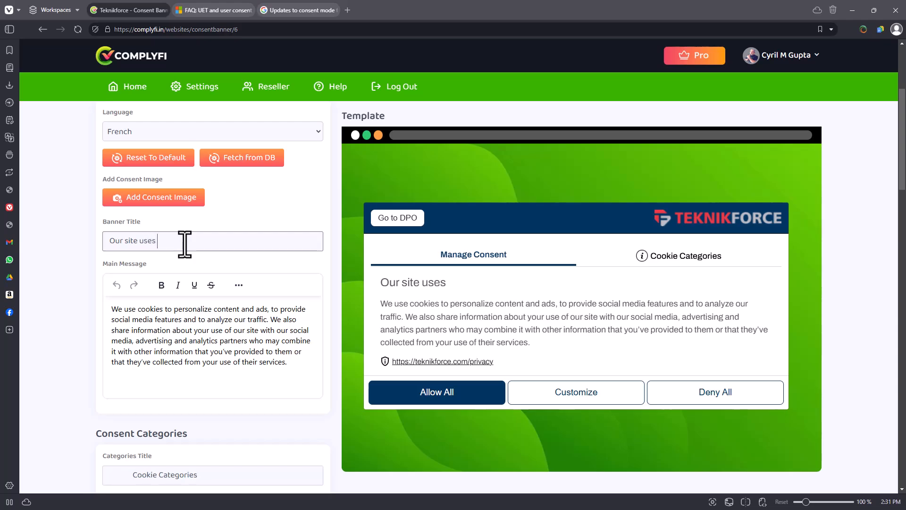
pyautogui.click(460, 286)
pyautogui.scroll(-4, 269, 273)
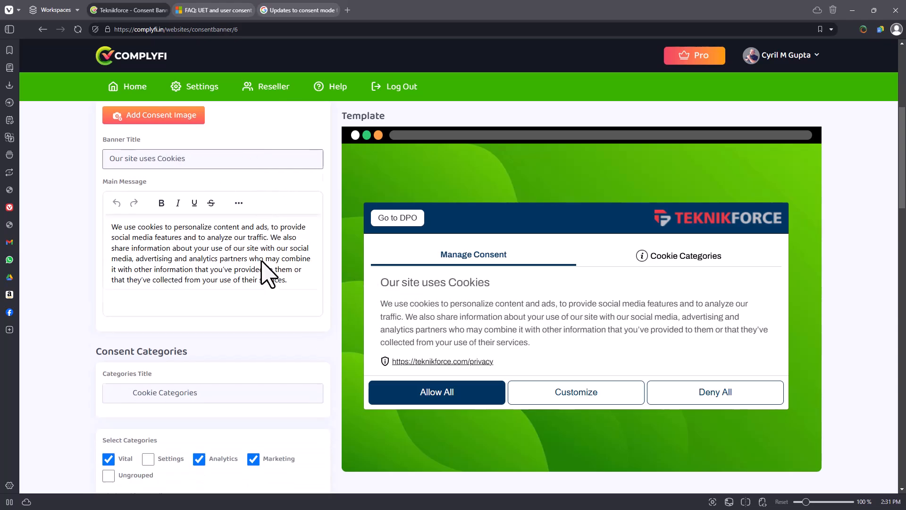
# Include the Settings category in the banner and show the Cookie Categories section in the preview.
pyautogui.moveTo(189, 286); pyautogui.dragTo(193, 286)
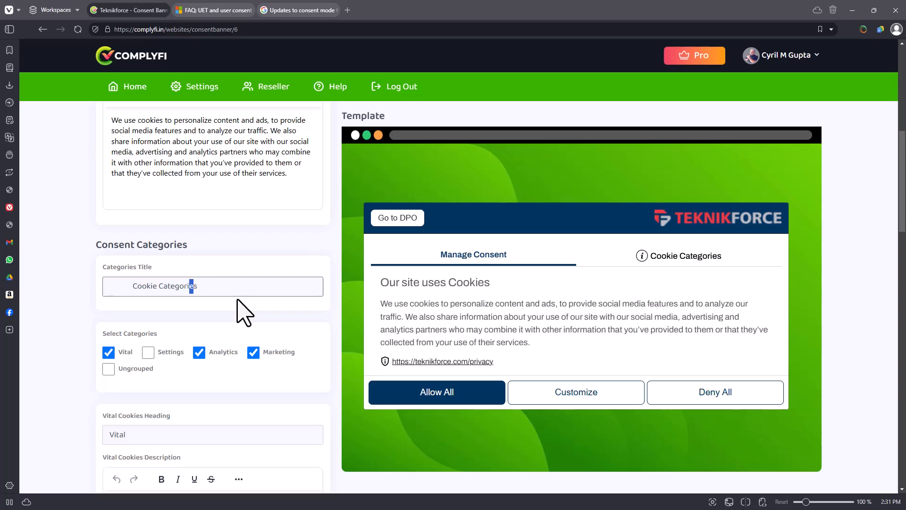
pyautogui.scroll(-1, 222, 331)
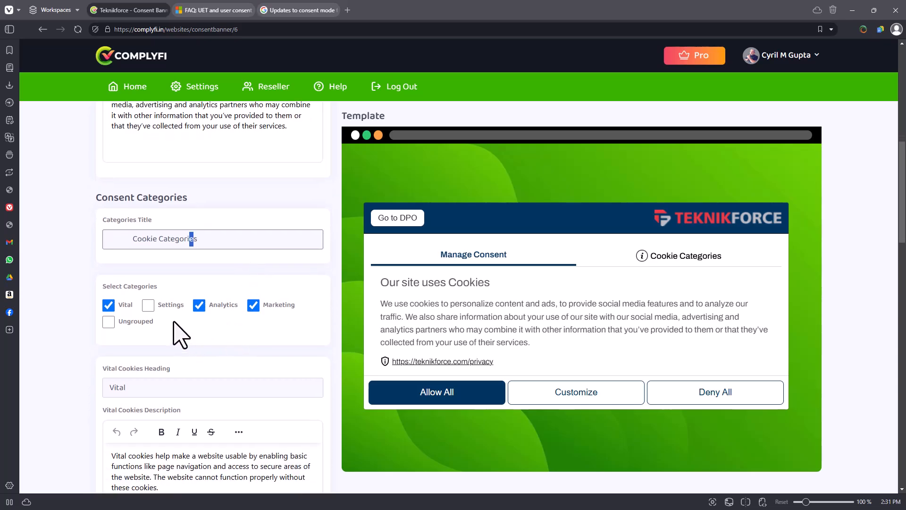
pyautogui.click(171, 306)
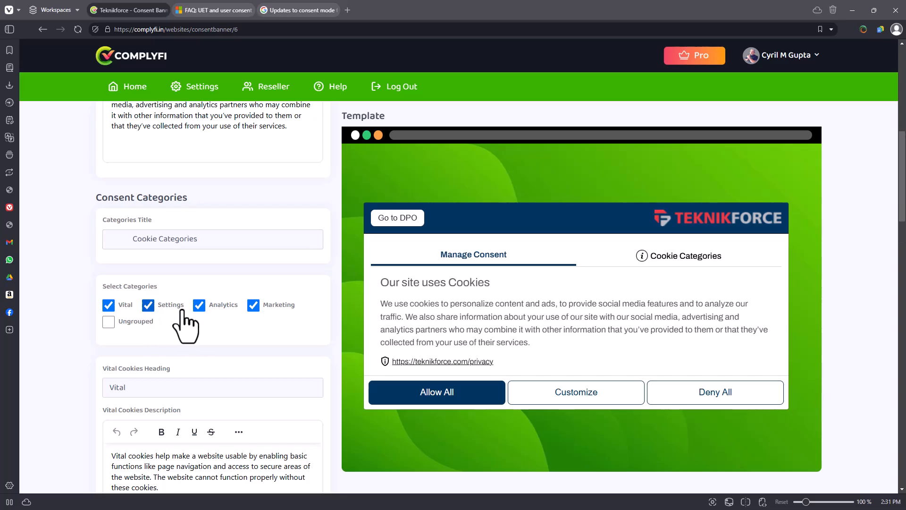
pyautogui.click(148, 310)
pyautogui.click(643, 255)
pyautogui.scroll(-2, 416, 315)
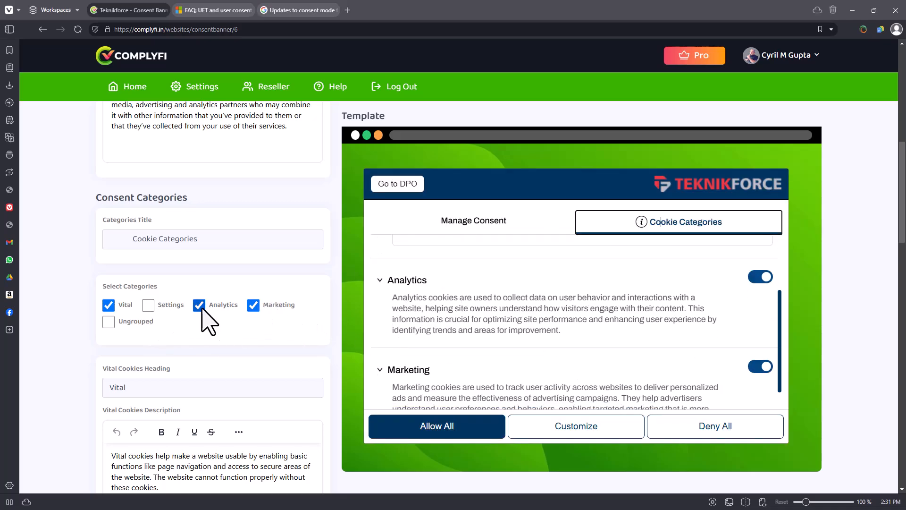
pyautogui.click(170, 308)
pyautogui.scroll(3, 519, 295)
pyautogui.scroll(-4, 522, 297)
pyautogui.scroll(3, 521, 297)
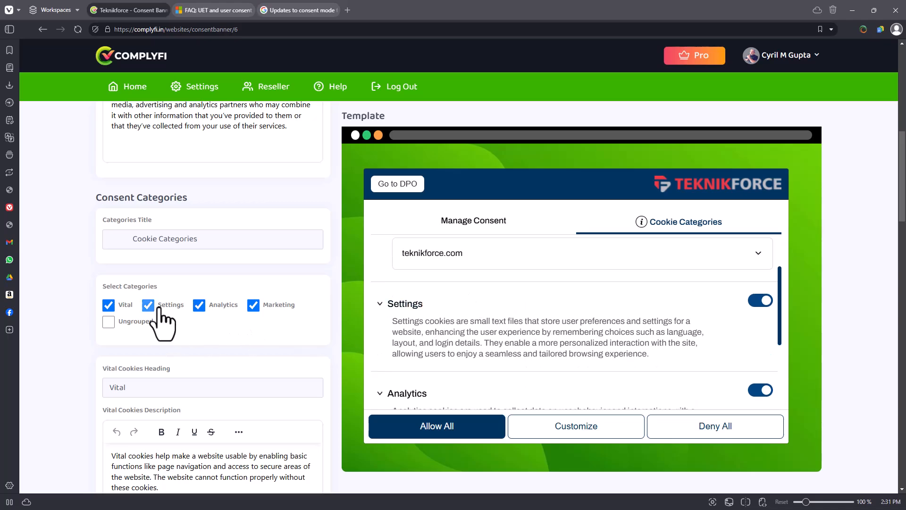
# Try including the Ungrouped category in the banner and remove it again.
pyautogui.click(149, 306)
pyautogui.scroll(-8, 441, 324)
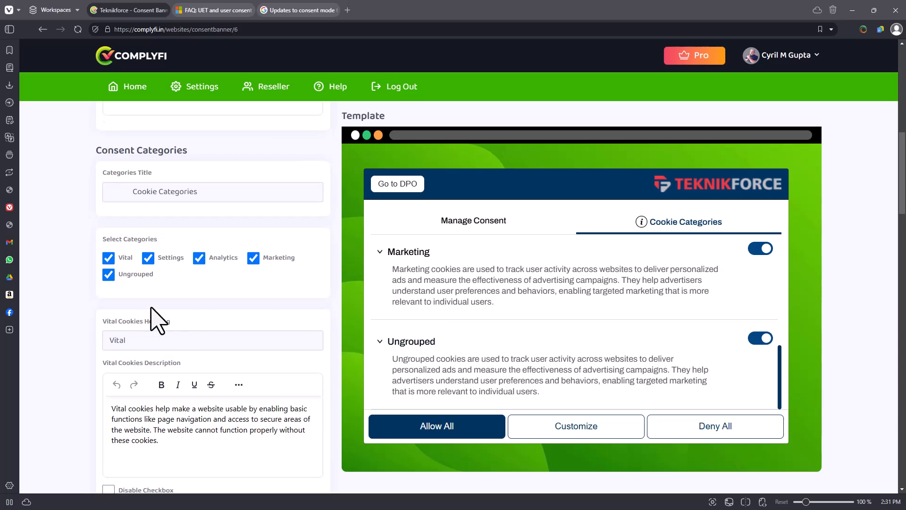
pyautogui.click(142, 274)
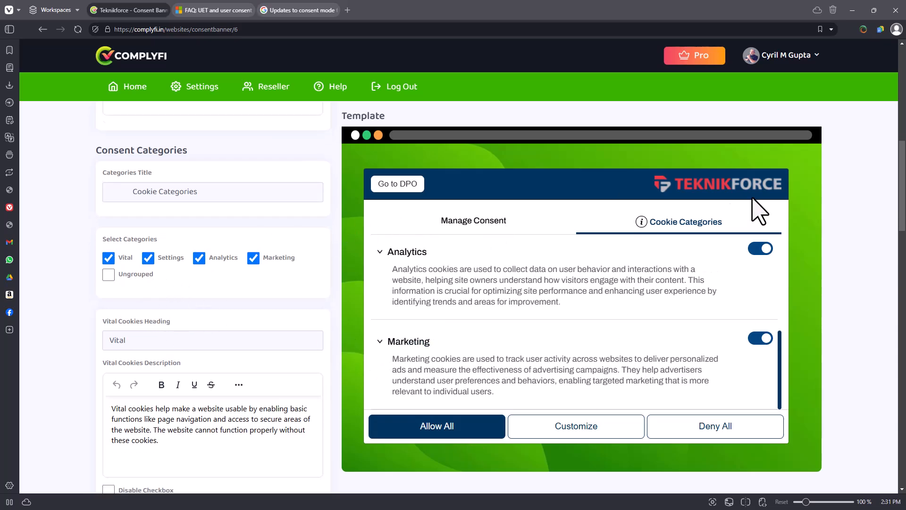
# Look over the Vital and Settings cookie descriptions and compare them with the categories in the banner preview.
pyautogui.scroll(4, 199, 297)
pyautogui.scroll(-7, 202, 290)
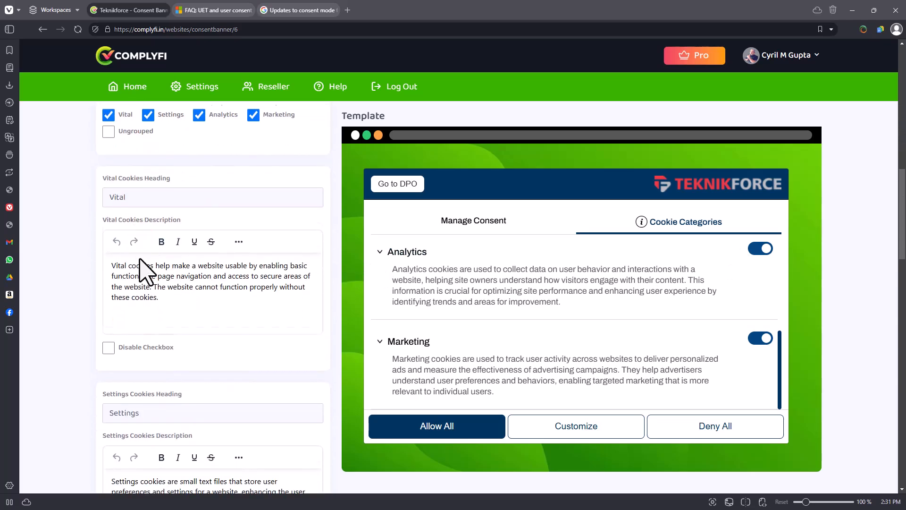
pyautogui.scroll(-2, 148, 266)
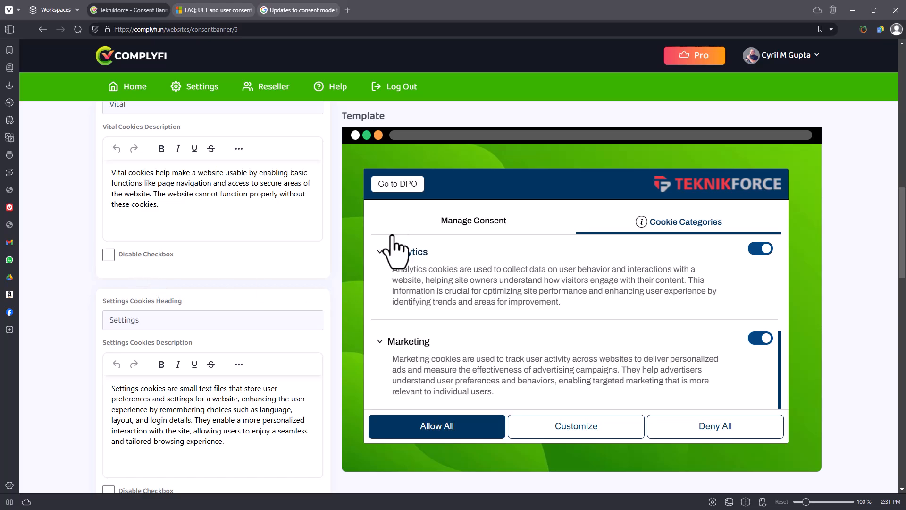
pyautogui.scroll(1, 236, 281)
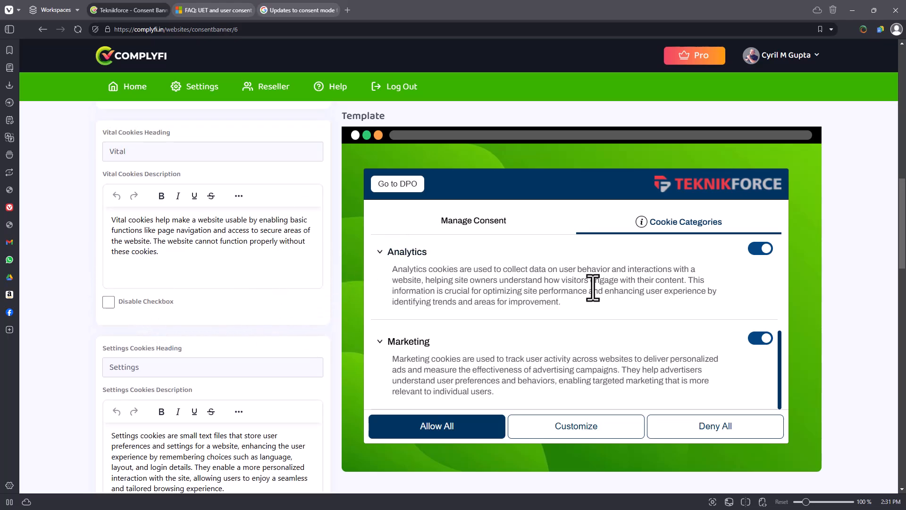
pyautogui.scroll(-3, 558, 364)
pyautogui.scroll(3, 168, 273)
pyautogui.scroll(-2, 601, 361)
# Try disabling the Vital category's checkbox and enable it again.
pyautogui.scroll(5, 623, 350)
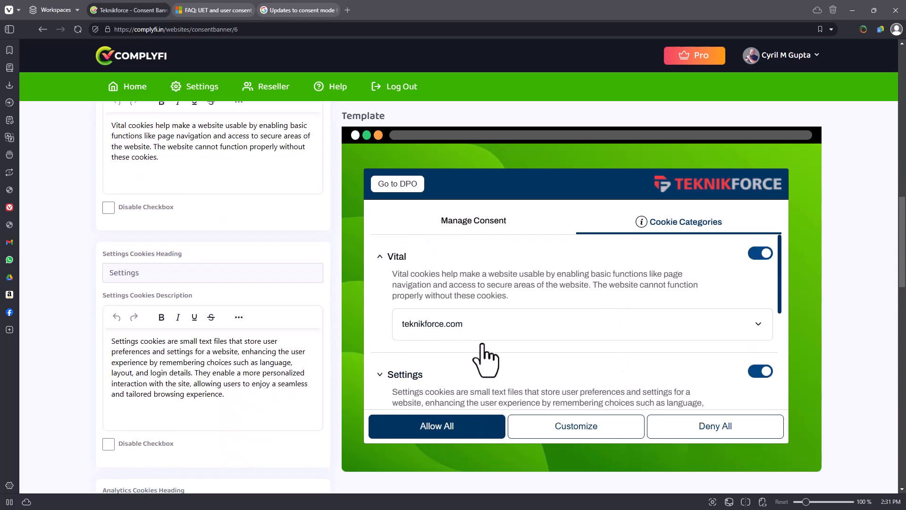
pyautogui.scroll(2, 289, 309)
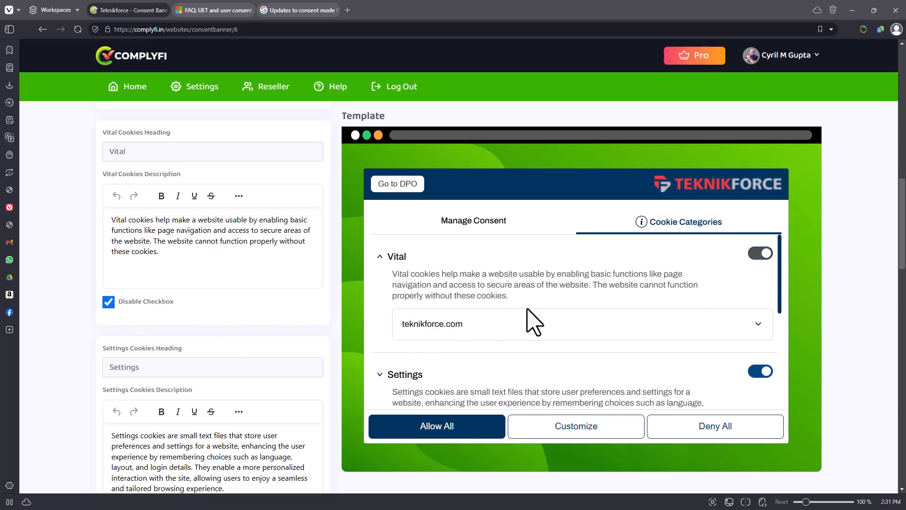
pyautogui.click(149, 302)
# Review the heading and description settings for the Settings, Analytics and Marketing cookies.
pyautogui.scroll(-3, 196, 346)
pyautogui.scroll(-2, 203, 349)
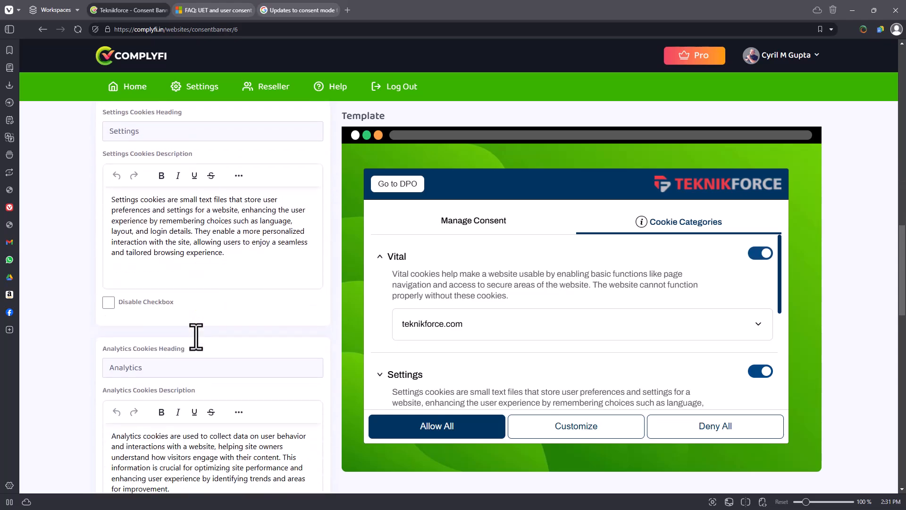
pyautogui.scroll(-5, 166, 333)
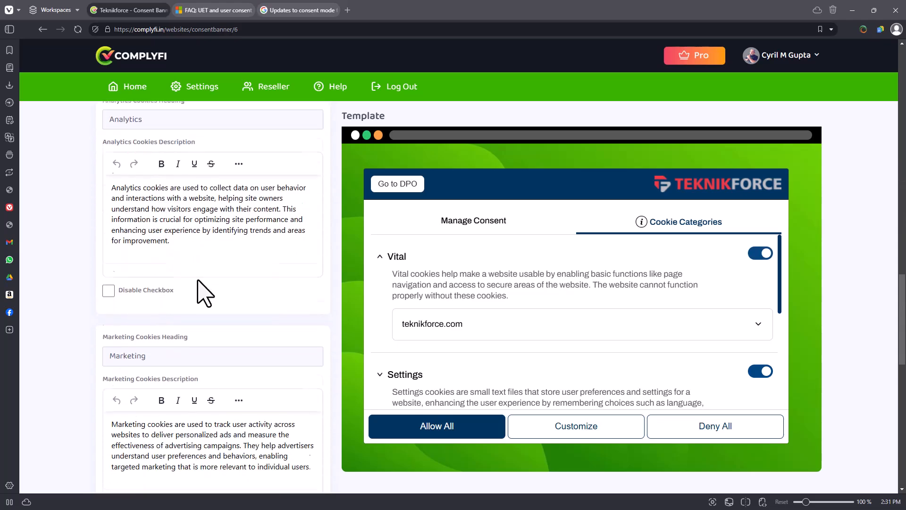
pyautogui.scroll(-1, 199, 274)
pyautogui.moveTo(118, 164); pyautogui.dragTo(184, 217)
pyautogui.click(184, 217)
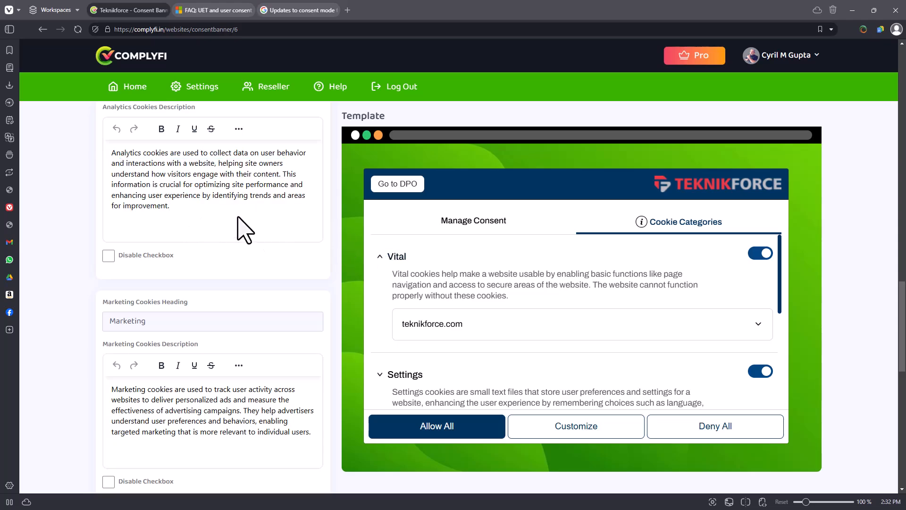
# Try disabling the privacy policy link in the banner and turn it back on.
pyautogui.scroll(-8, 240, 230)
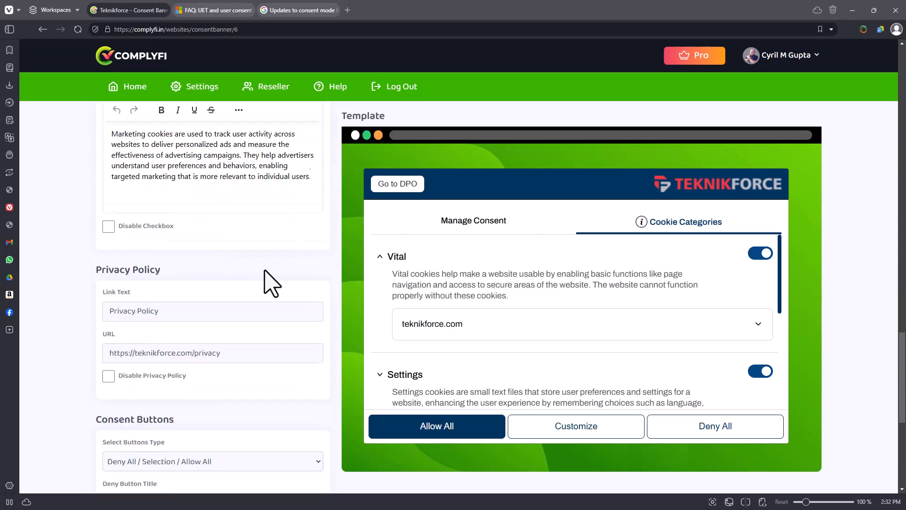
pyautogui.tripleClick(149, 189)
pyautogui.click(109, 254)
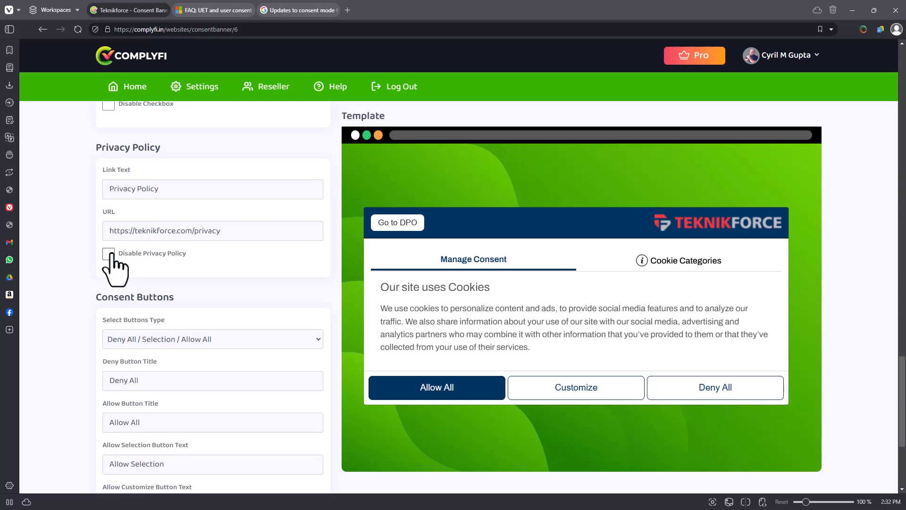
pyautogui.click(110, 255)
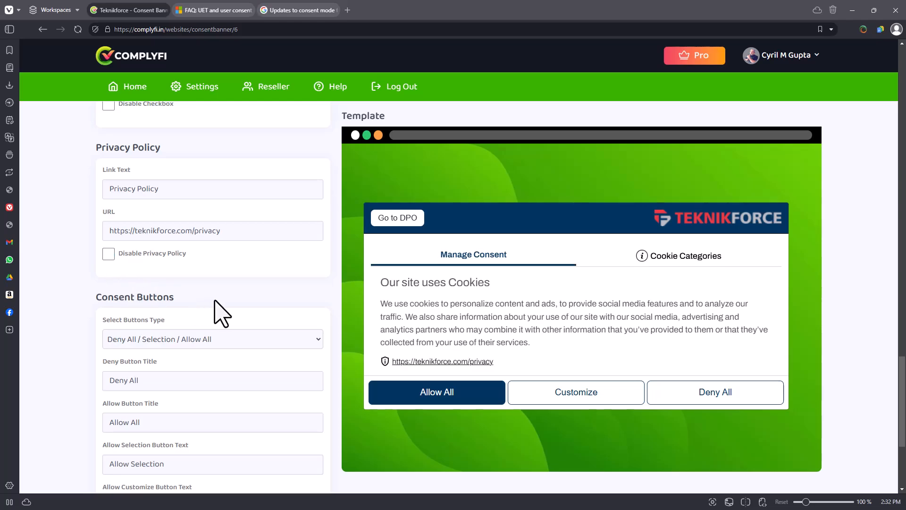
# Try the Accept Only and Accept/Decline consent button types and return to Deny All / Selection / Allow All.
pyautogui.scroll(-2, 222, 314)
pyautogui.click(229, 248)
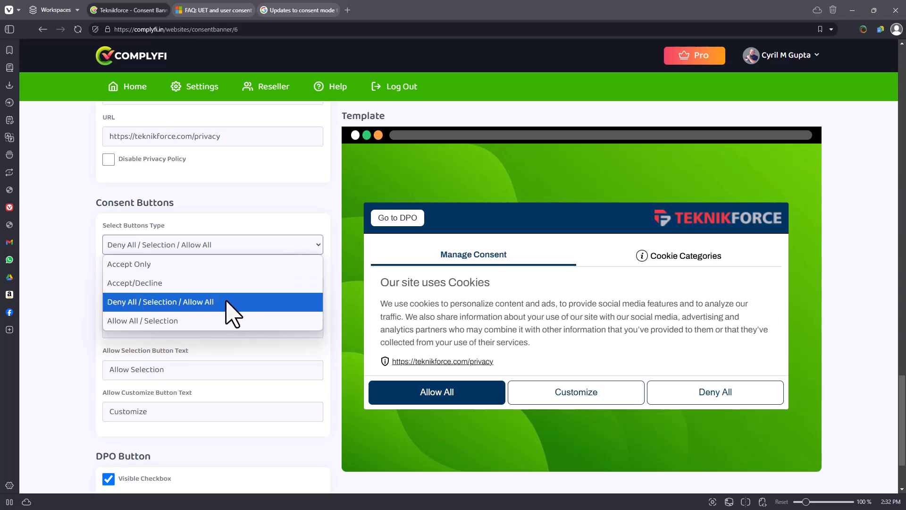
pyautogui.click(161, 265)
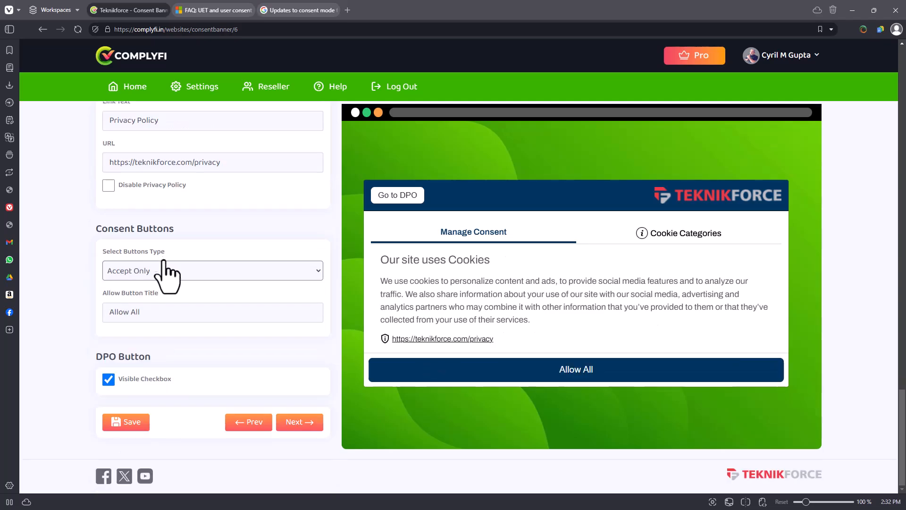
pyautogui.click(168, 271)
pyautogui.click(162, 309)
pyautogui.click(168, 254)
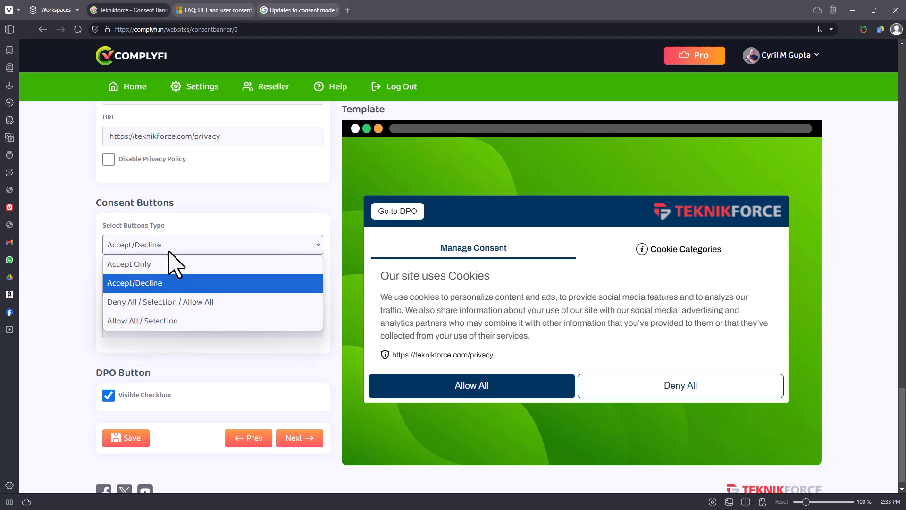
pyautogui.click(165, 265)
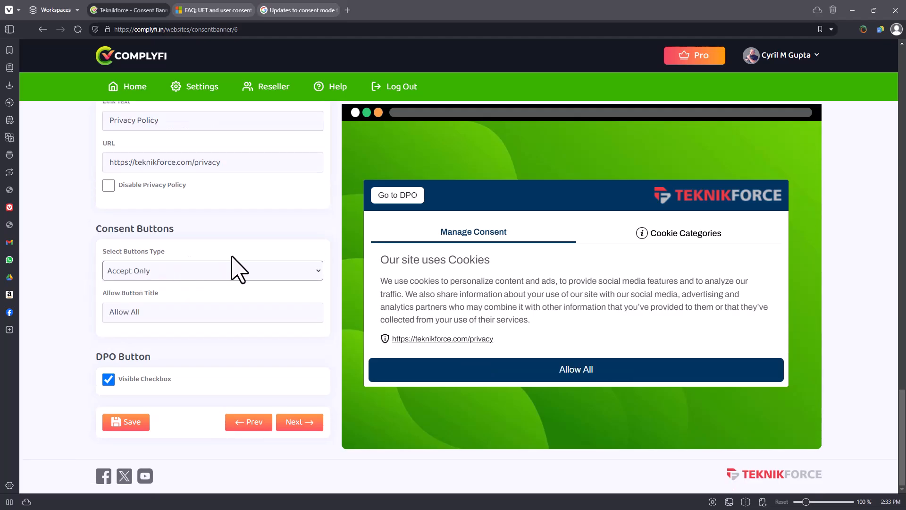
pyautogui.click(179, 271)
pyautogui.click(162, 308)
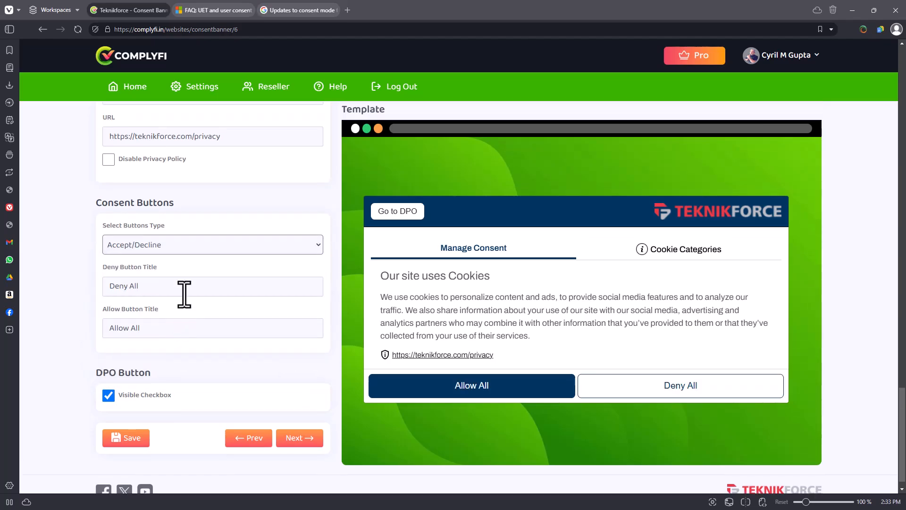
pyautogui.click(201, 250)
pyautogui.click(210, 302)
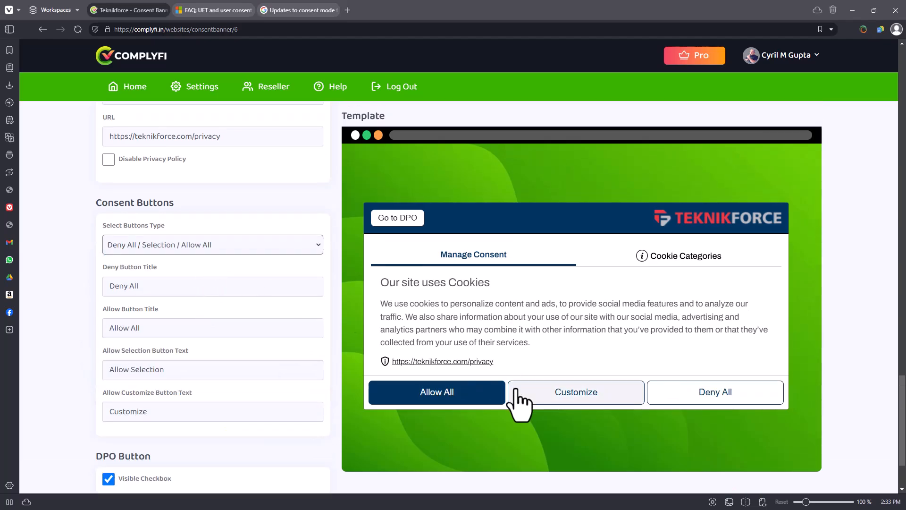
# Look over the consent button titles and the DPO button setting.
pyautogui.click(127, 258)
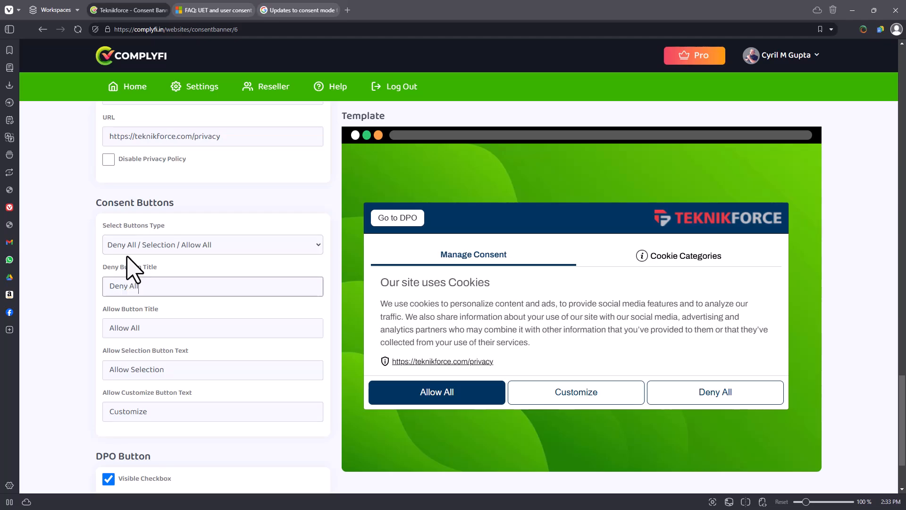
pyautogui.scroll(-2, 331, 307)
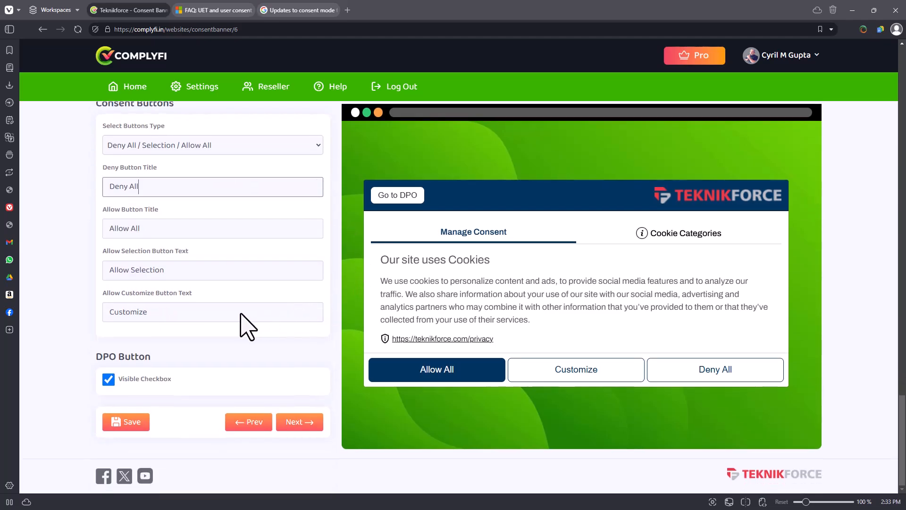
pyautogui.scroll(20, 216, 371)
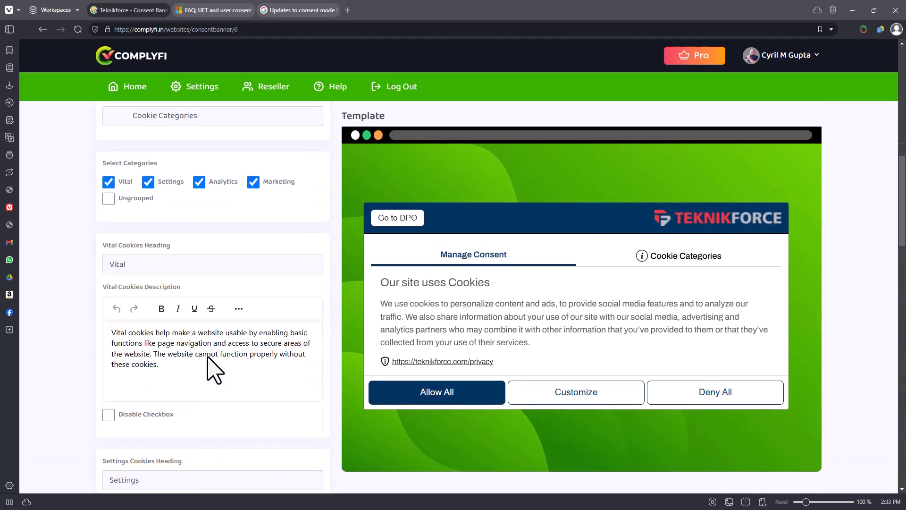
# Open the banner's template settings, with its HTML code, and switch the template to Sandy.
pyautogui.scroll(15, 211, 370)
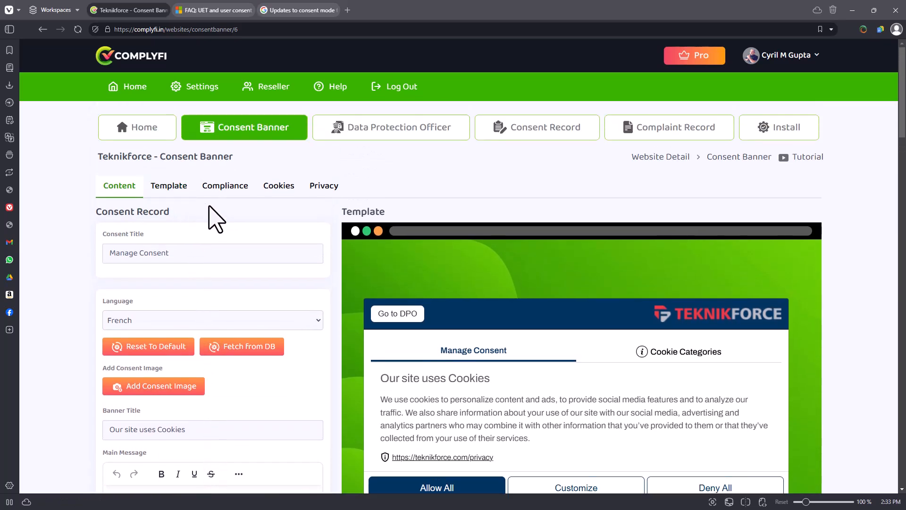
pyautogui.click(171, 187)
pyautogui.scroll(-2, 237, 293)
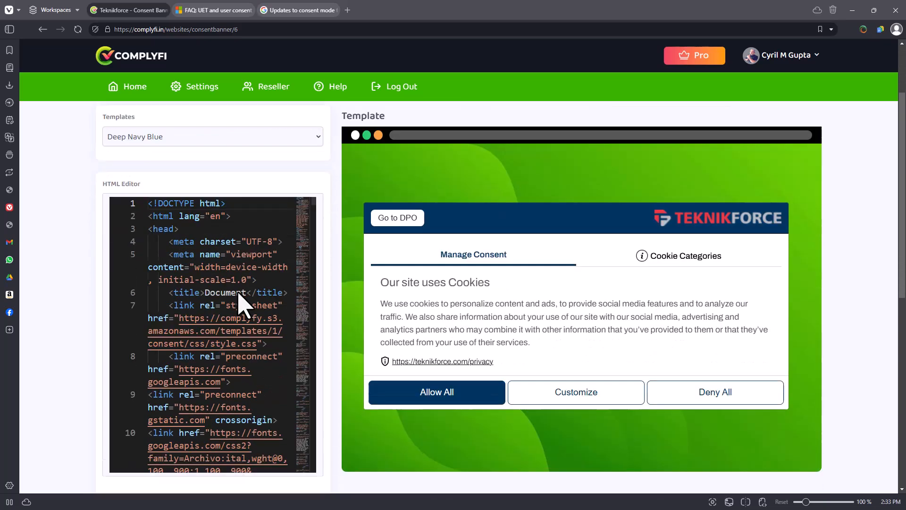
pyautogui.scroll(-1, 264, 305)
pyautogui.scroll(3, 335, 288)
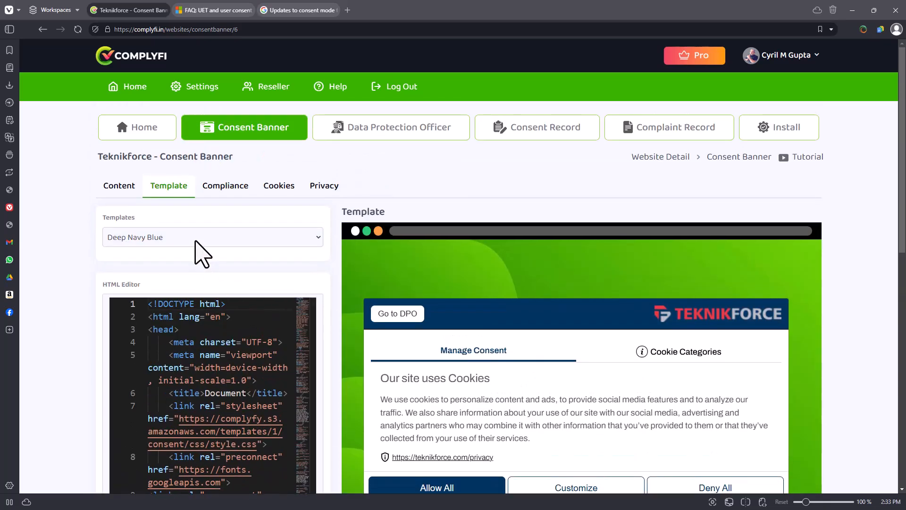
pyautogui.click(195, 242)
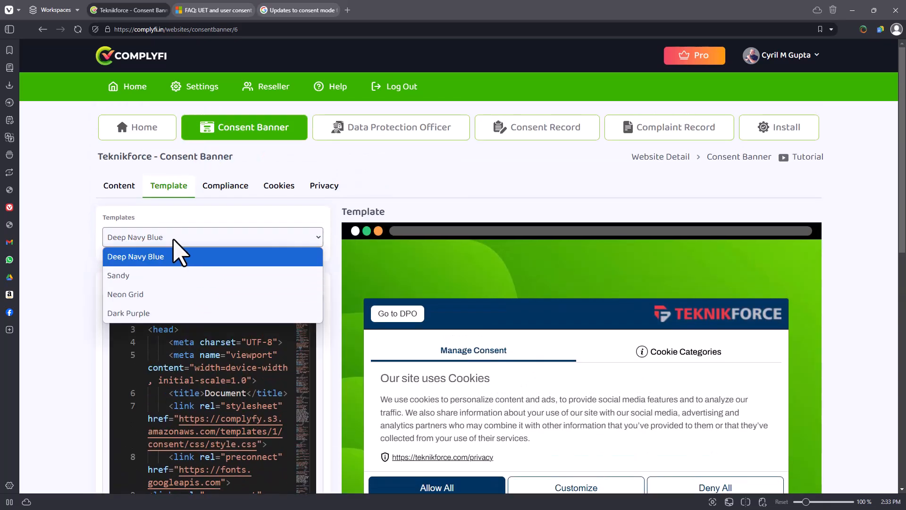
pyautogui.click(202, 279)
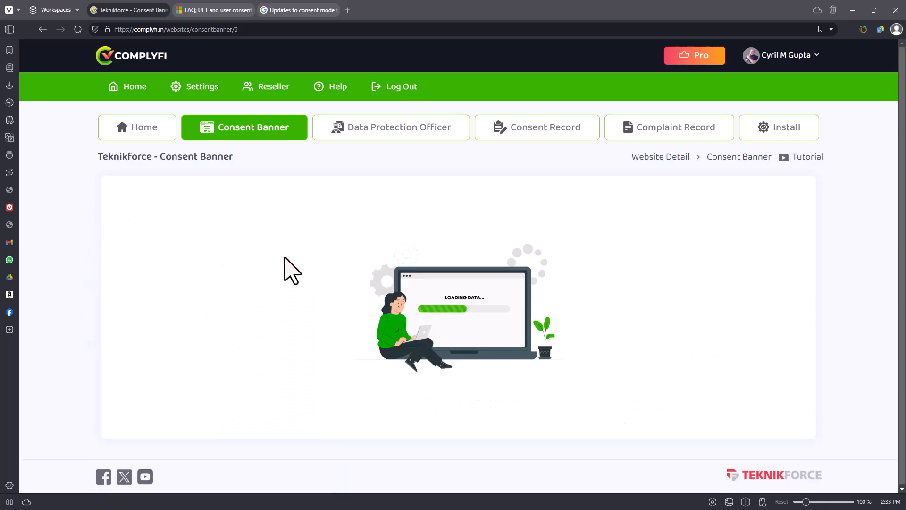
pyautogui.scroll(-1, 289, 286)
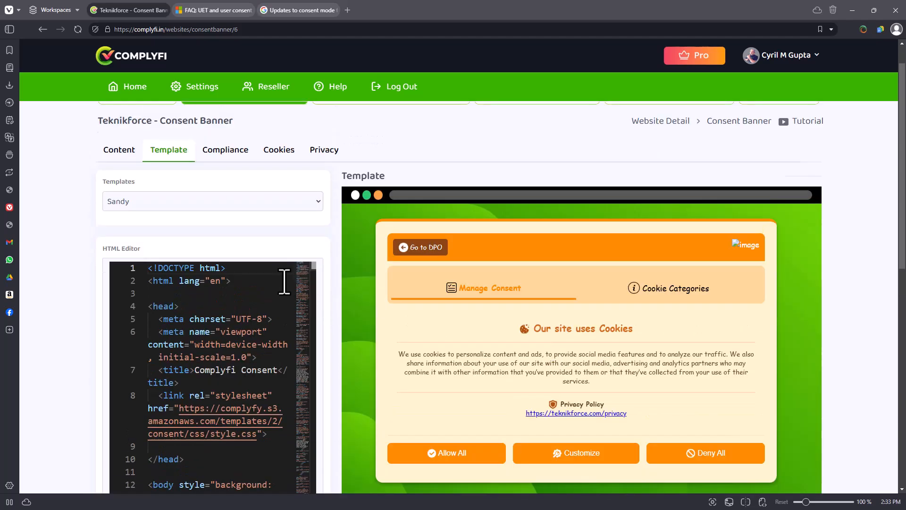
# Preview the banner in the Neon Grid template and set the template to Deep Navy Blue.
pyautogui.scroll(1, 288, 285)
pyautogui.click(242, 240)
pyautogui.click(211, 299)
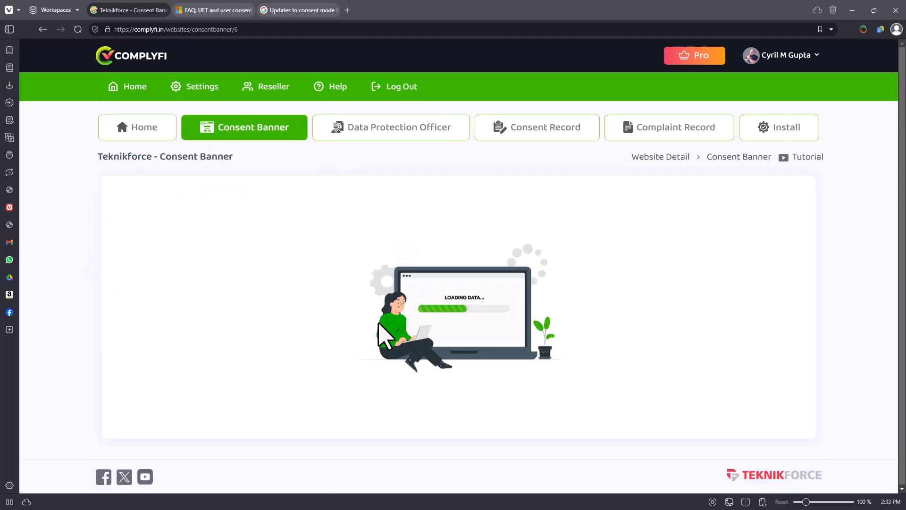
pyautogui.scroll(-2, 491, 331)
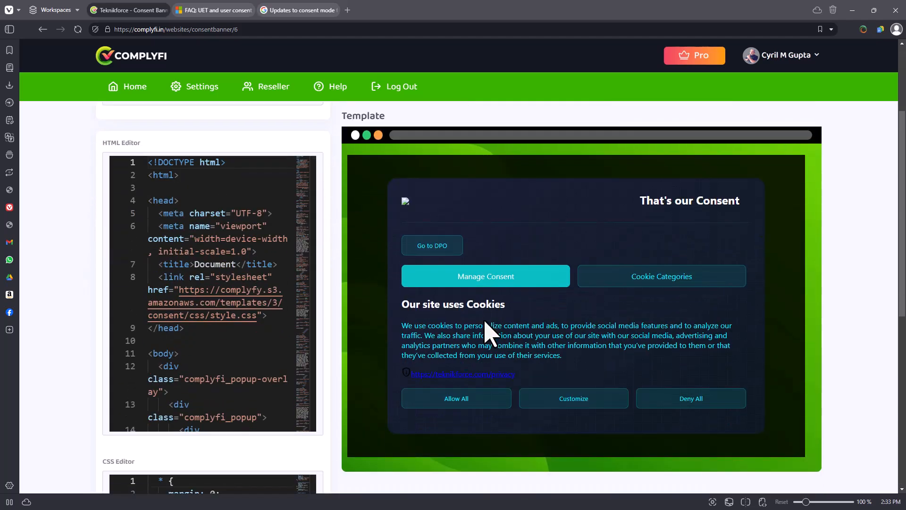
pyautogui.scroll(2, 485, 321)
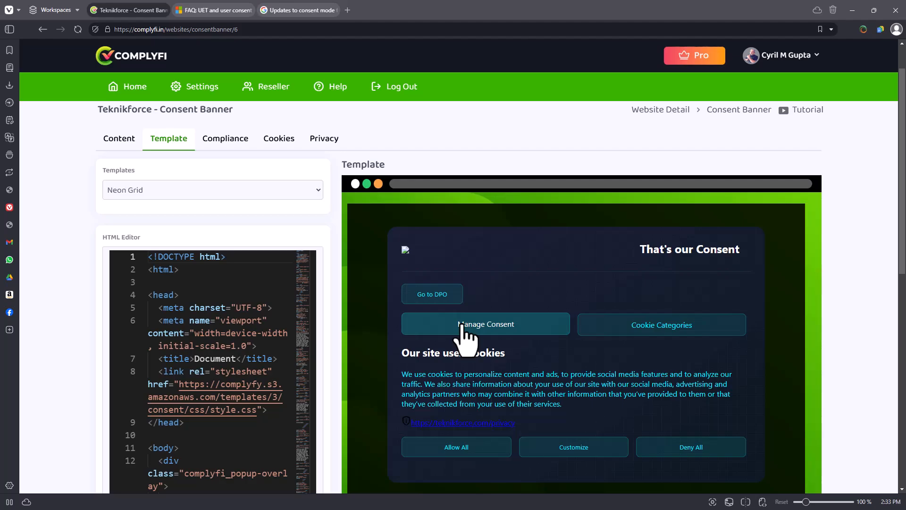
pyautogui.click(244, 191)
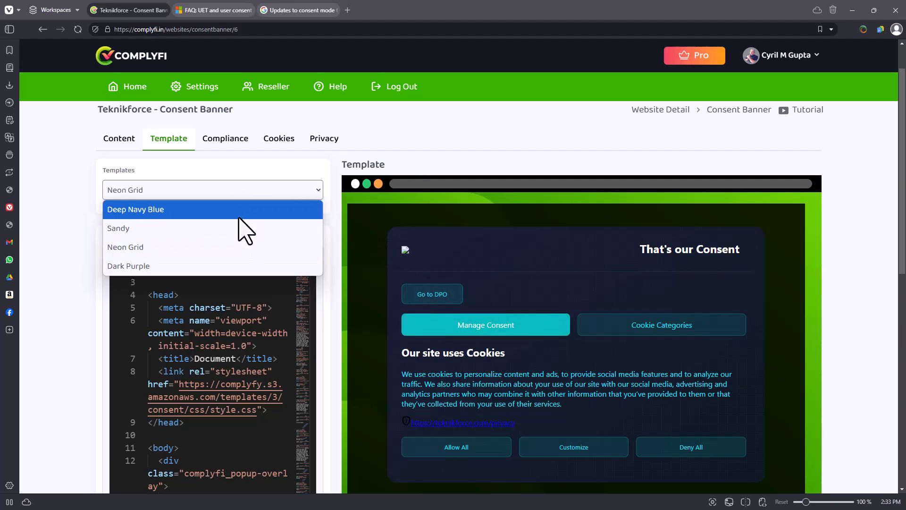
pyautogui.click(239, 216)
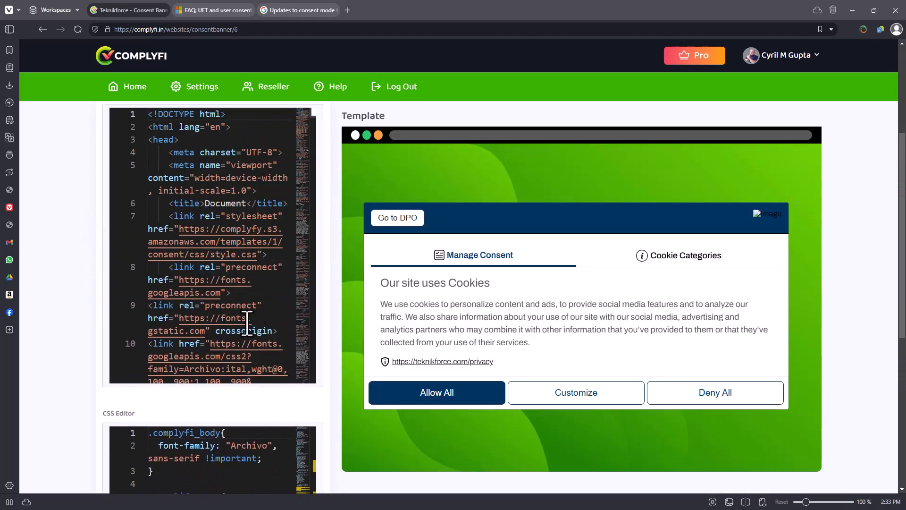
# Look through the HTML and CSS code of the Deep Navy Blue template.
pyautogui.scroll(-3, 216, 322)
pyautogui.scroll(-5, 222, 368)
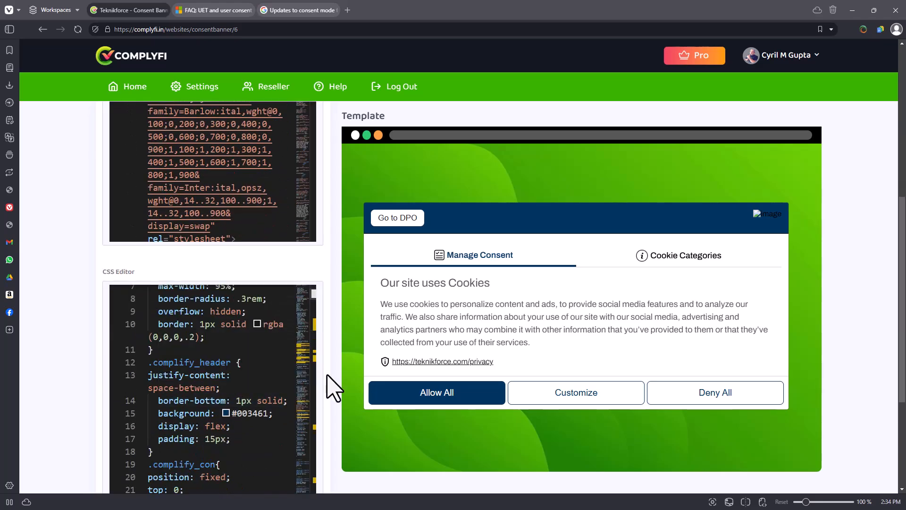
pyautogui.scroll(5, 334, 385)
pyautogui.scroll(-10, 239, 364)
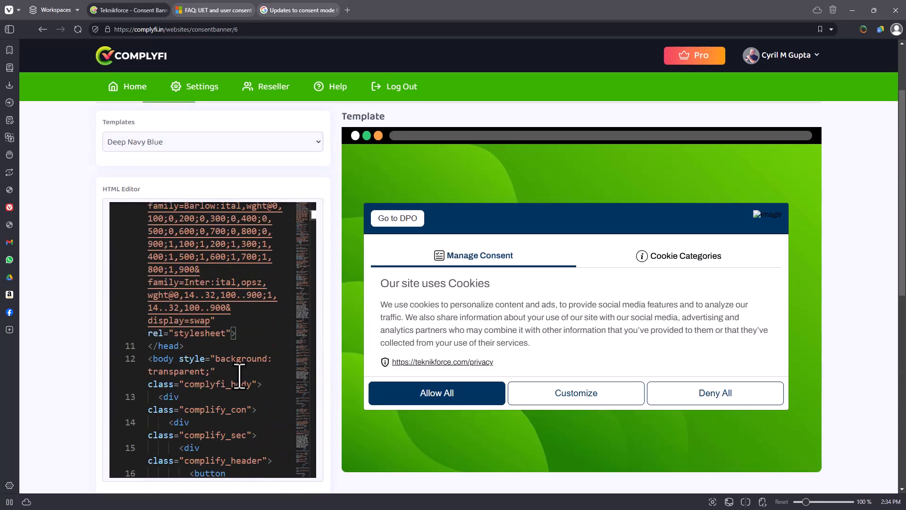
pyautogui.scroll(-5, 269, 397)
pyautogui.click(217, 241)
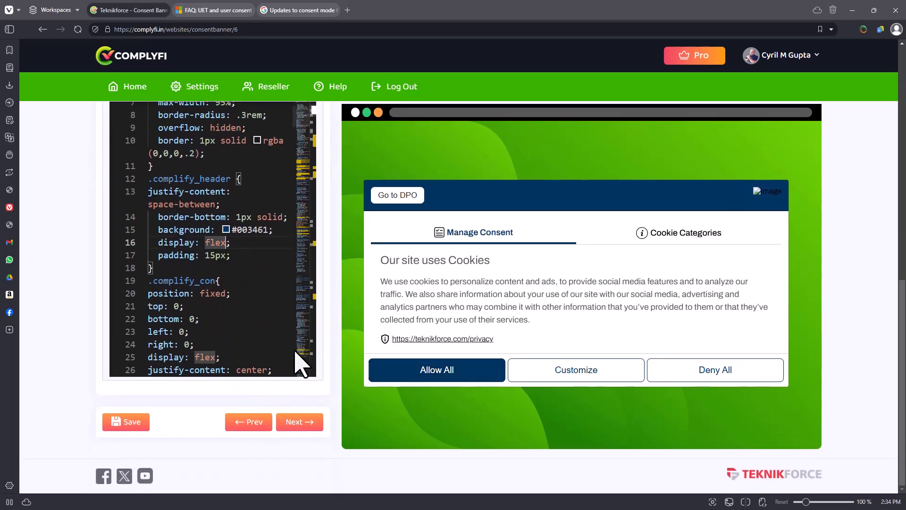
pyautogui.scroll(3, 364, 378)
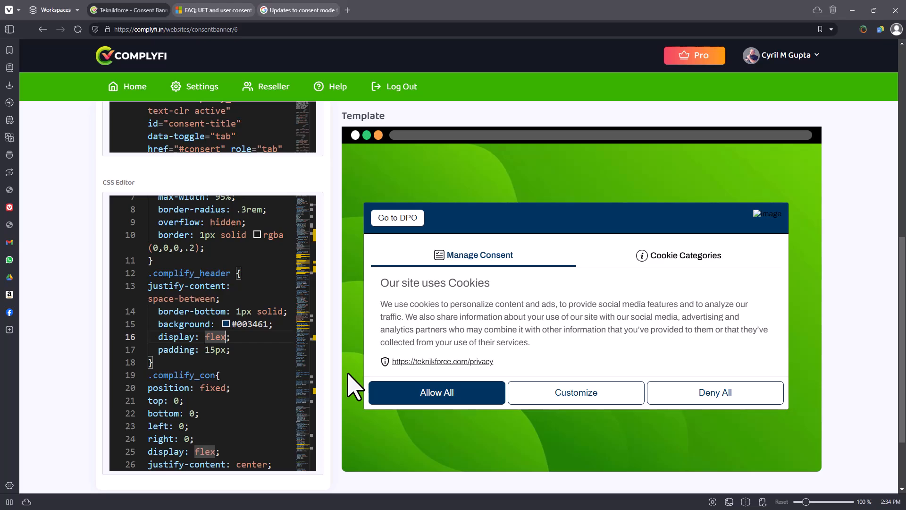
pyautogui.scroll(2, 354, 385)
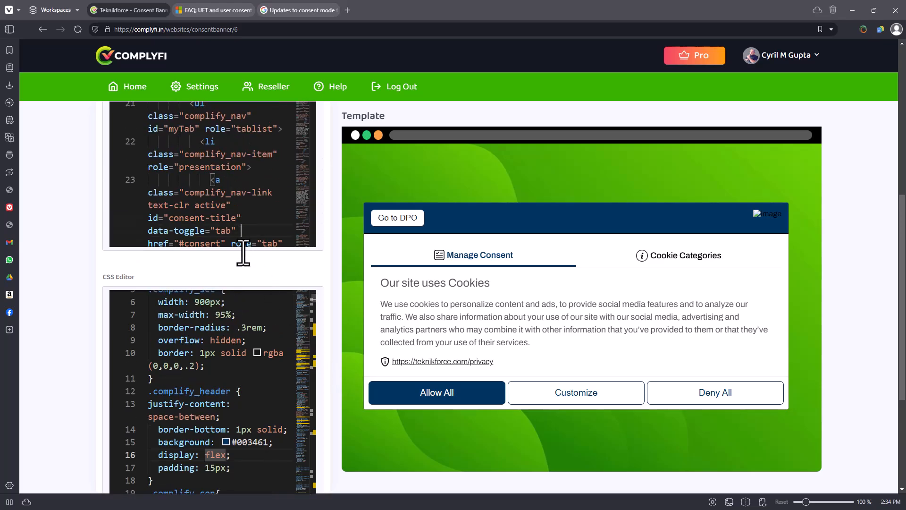
pyautogui.scroll(2, 242, 354)
pyautogui.scroll(3, 259, 228)
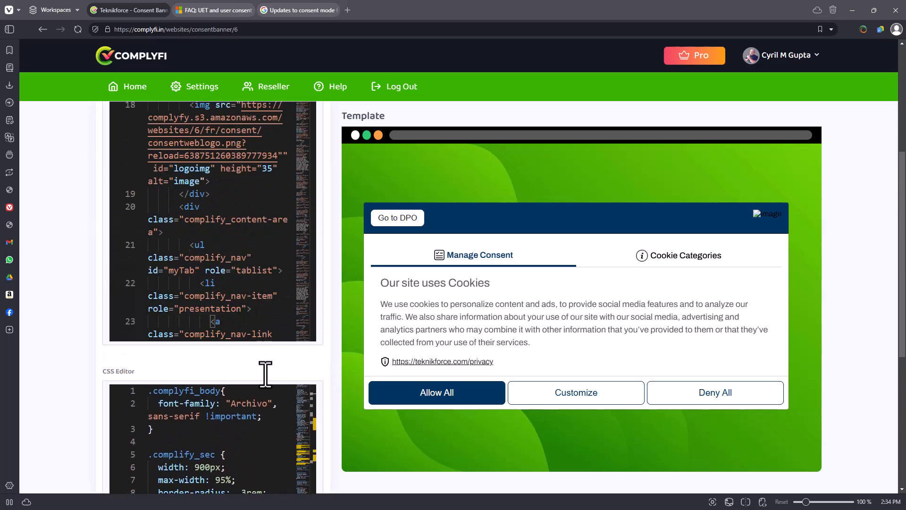
pyautogui.scroll(3, 368, 349)
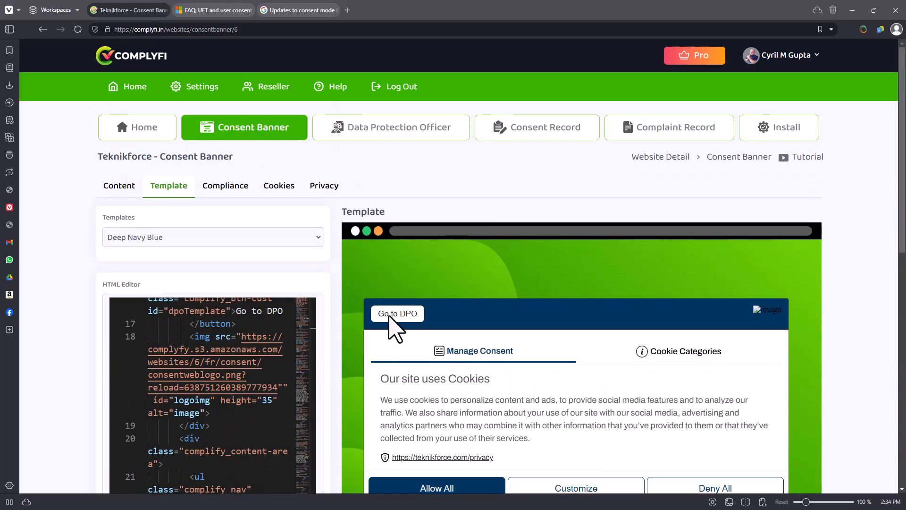
# Open the compliance settings and review the selectable country regions and the consent method options for All Visitors.
pyautogui.click(228, 187)
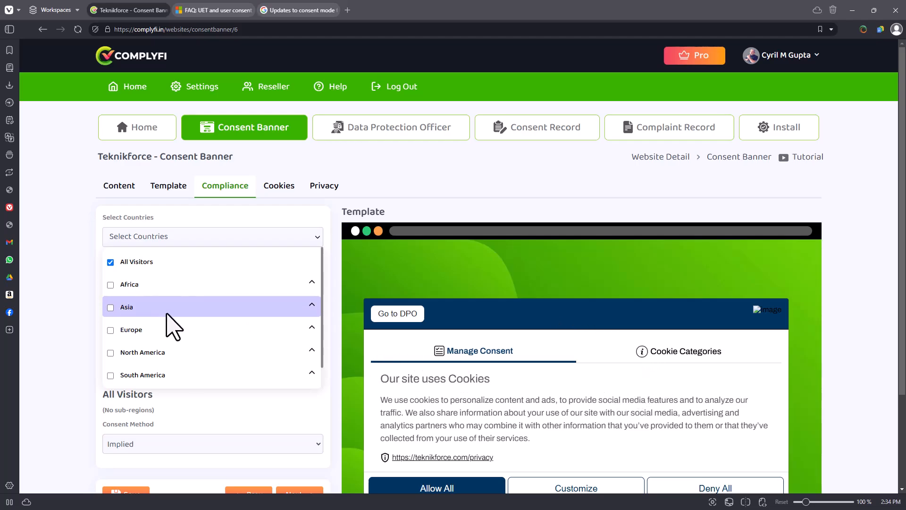
pyautogui.scroll(-1, 177, 330)
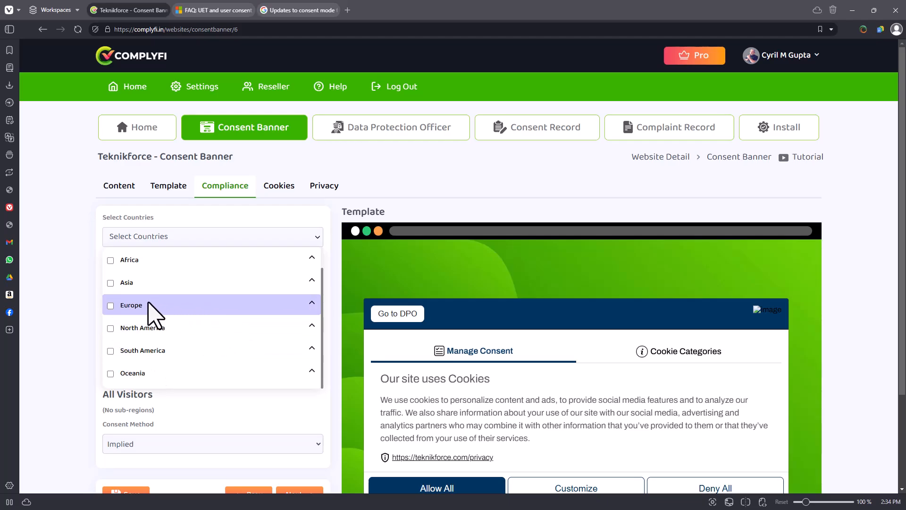
pyautogui.scroll(-3, 538, 316)
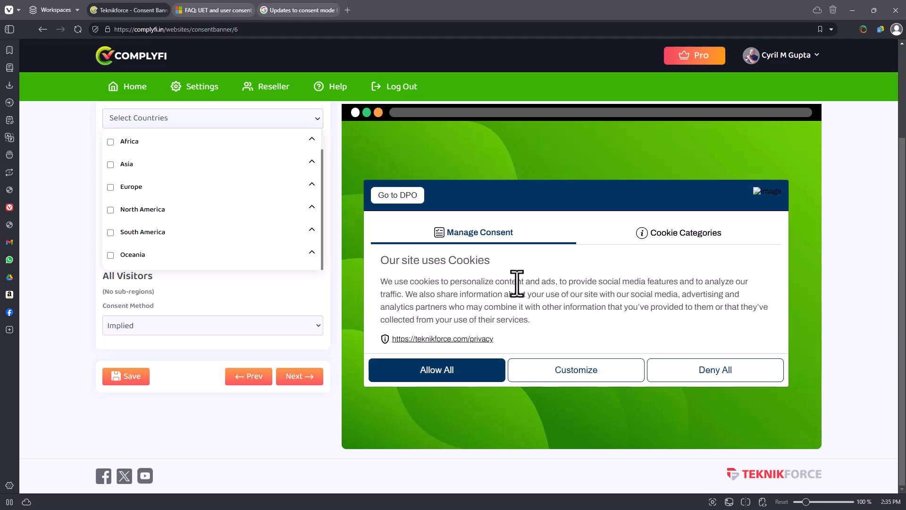
pyautogui.click(205, 326)
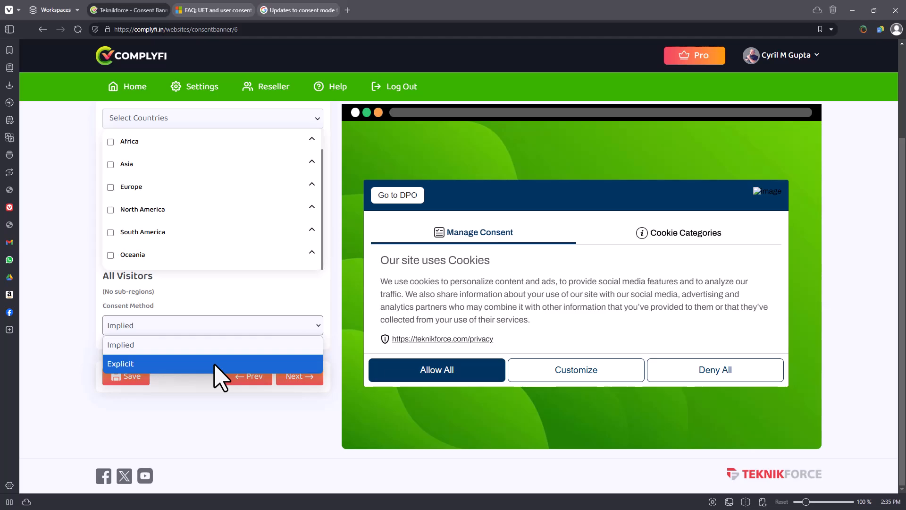
pyautogui.click(204, 395)
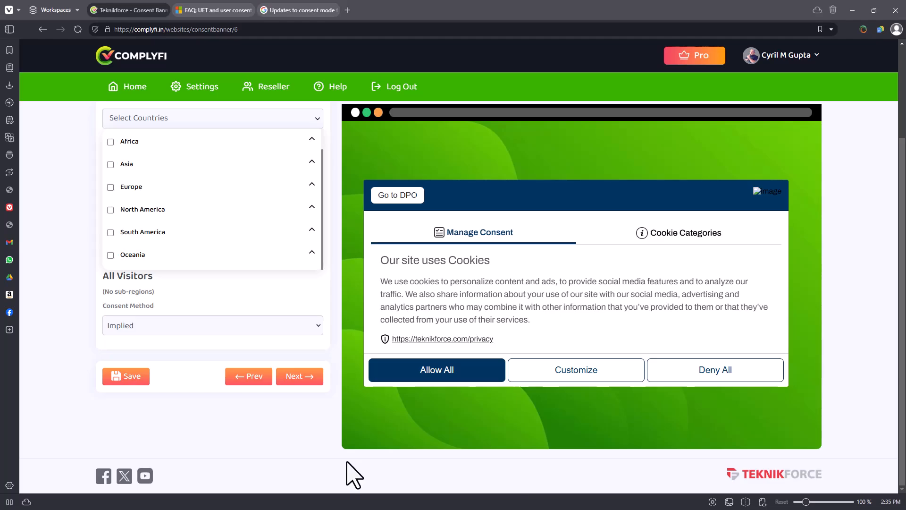
pyautogui.scroll(3, 285, 390)
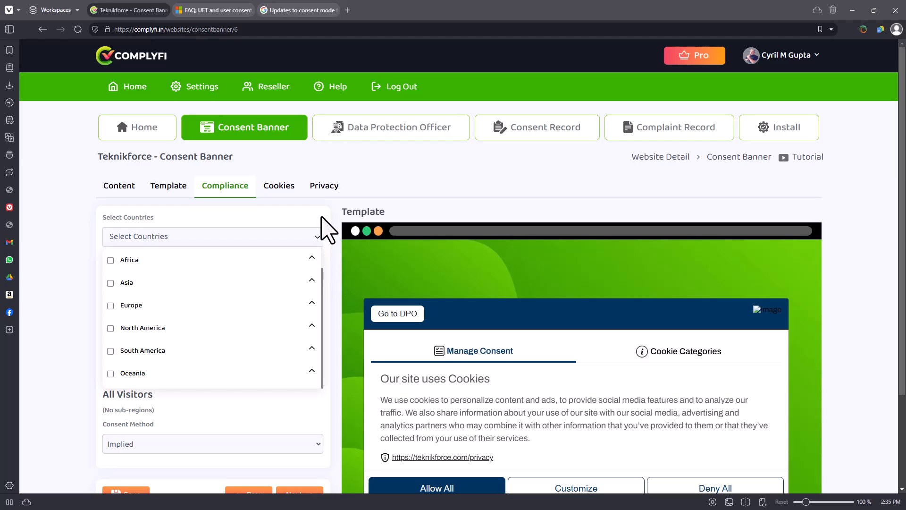
pyautogui.click(315, 239)
pyautogui.click(315, 239)
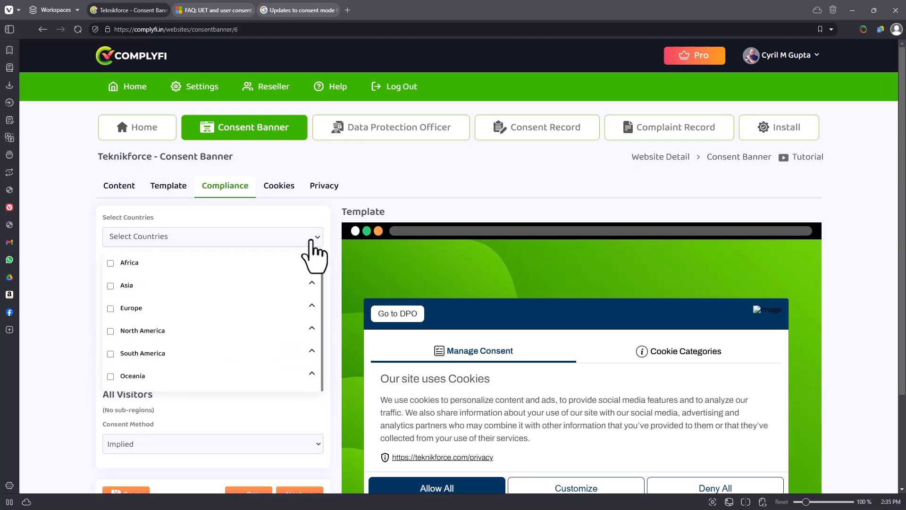
pyautogui.click(314, 239)
# Open the banner's cookie settings and review the recorded Analytics and Marketing cookies and the Users Cookies section.
pyautogui.click(297, 191)
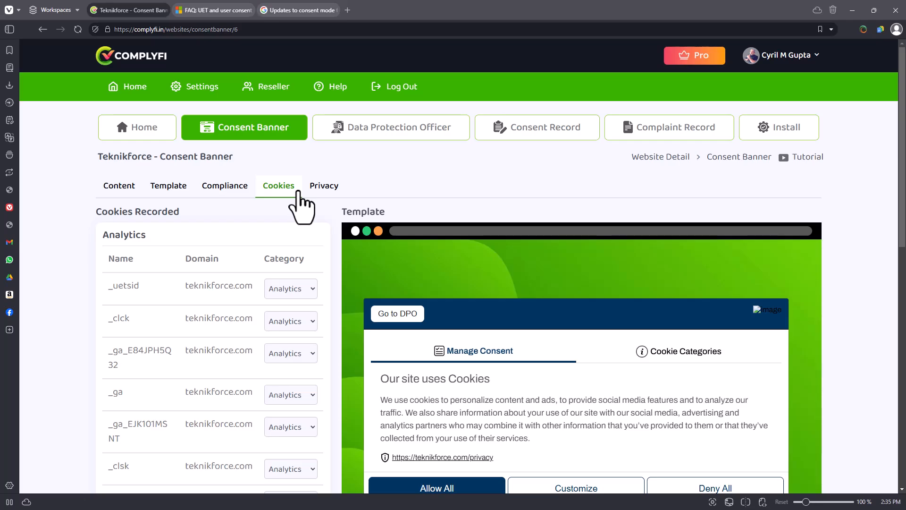
pyautogui.scroll(-8, 331, 311)
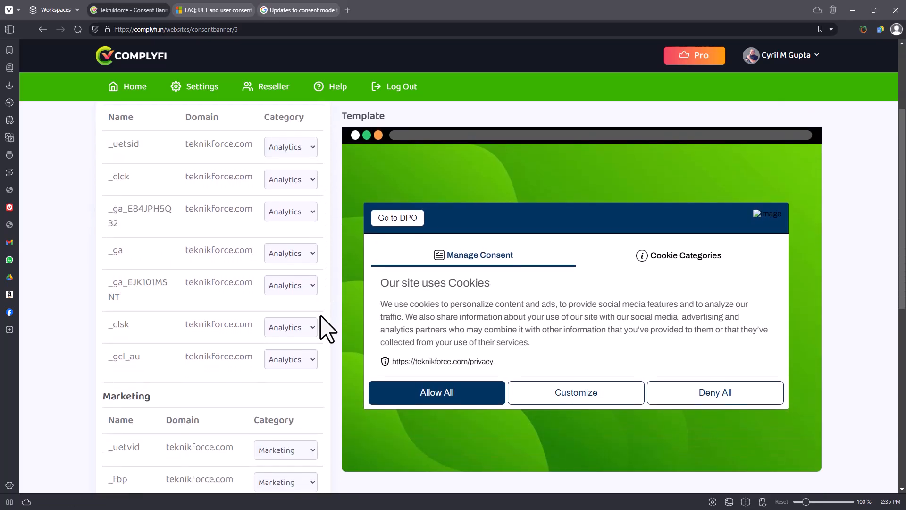
pyautogui.scroll(8, 293, 392)
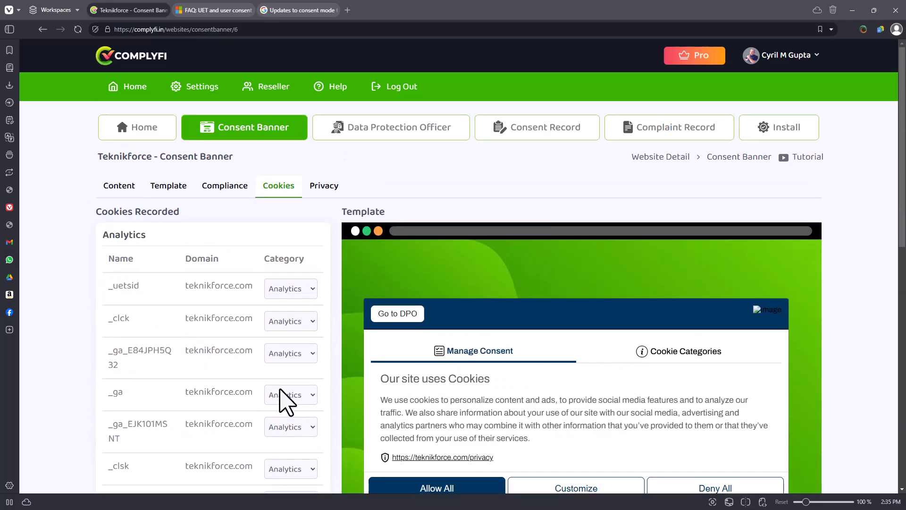
pyautogui.scroll(-8, 286, 401)
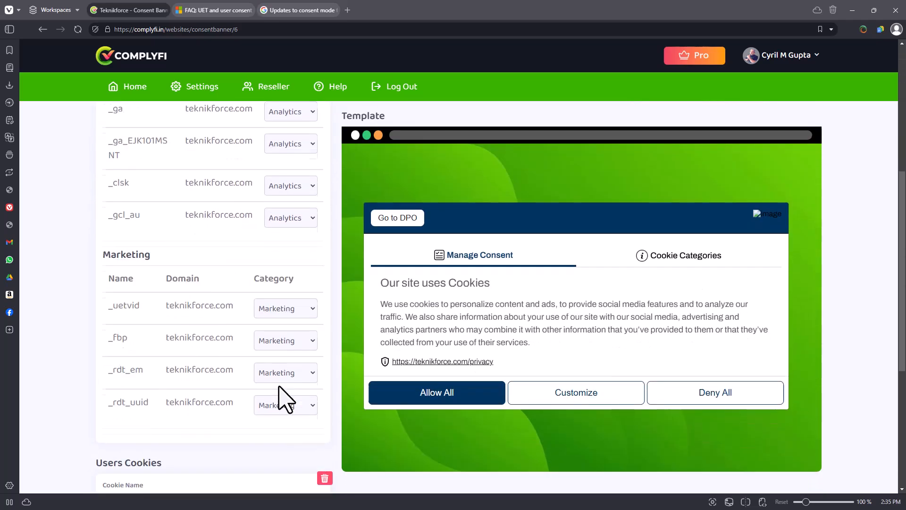
pyautogui.scroll(-5, 281, 399)
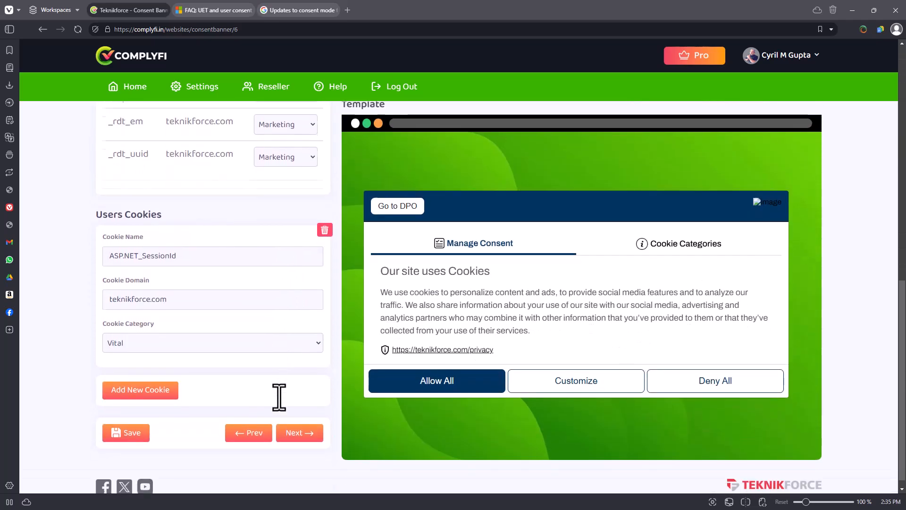
pyautogui.scroll(10, 279, 397)
pyautogui.scroll(-3, 279, 397)
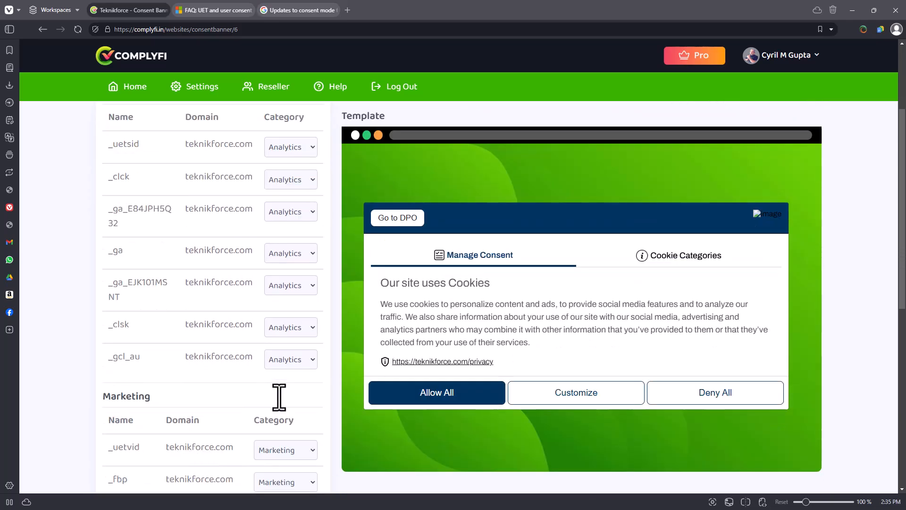
pyautogui.scroll(-3, 265, 349)
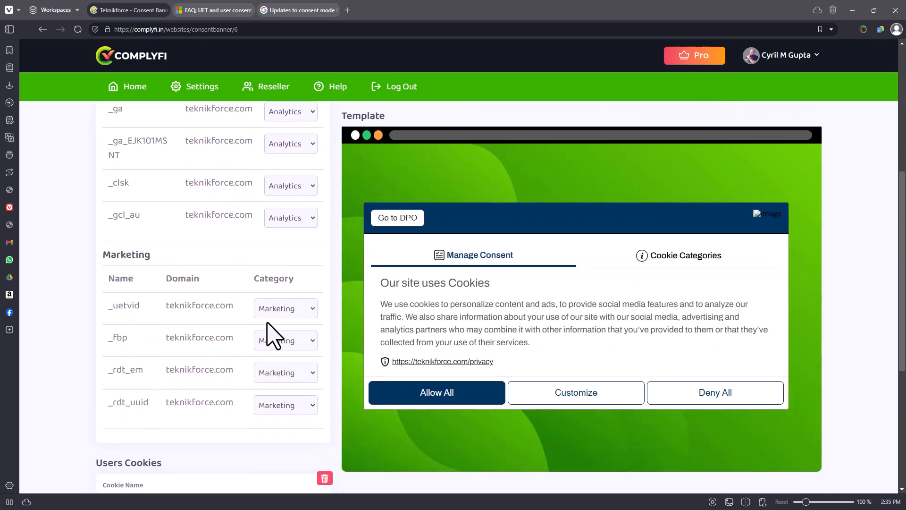
# Try reassigning the _uetvid cookie to the Vital category and move it back to Marketing.
pyautogui.click(268, 315)
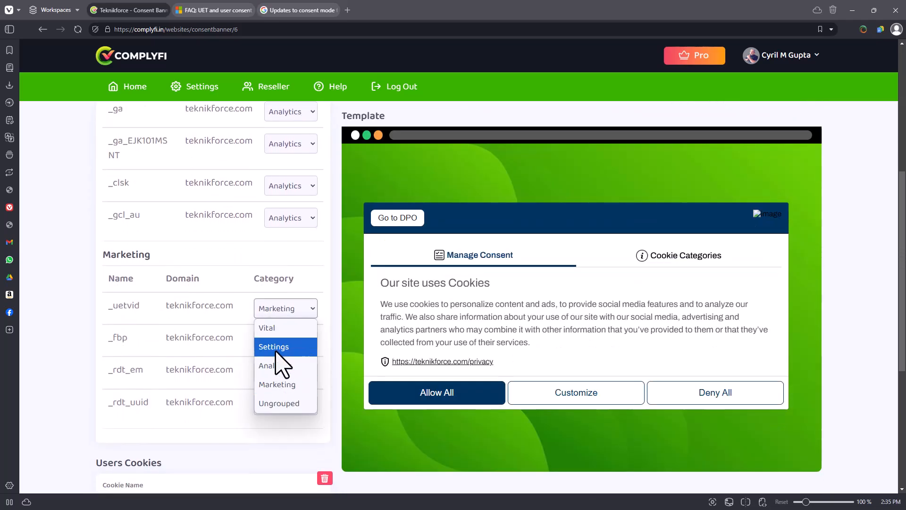
pyautogui.click(276, 327)
pyautogui.click(280, 310)
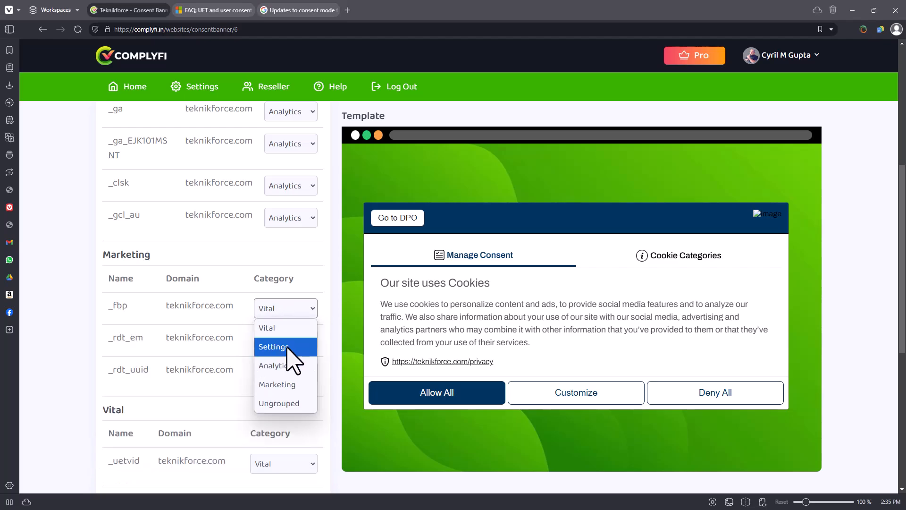
pyautogui.click(267, 417)
pyautogui.click(277, 465)
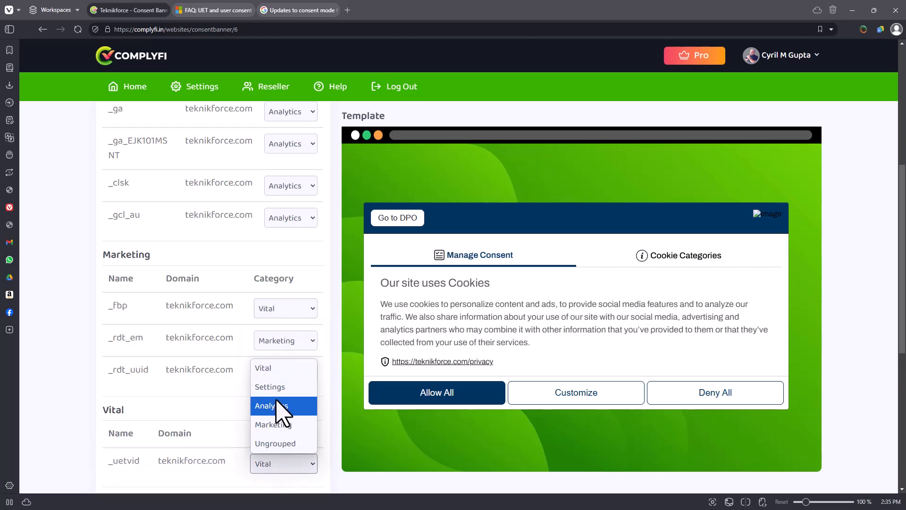
pyautogui.click(283, 425)
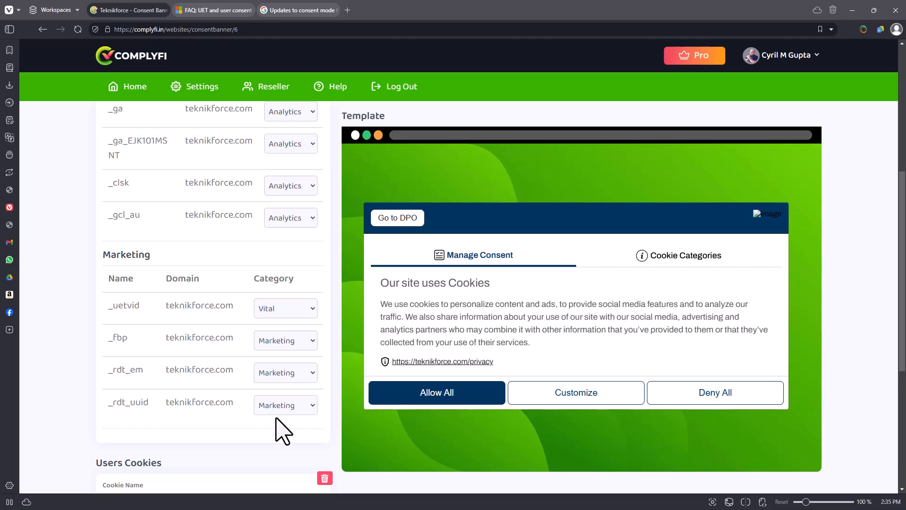
# Inspect the ASP.NET_SessionId user cookie's name, domain and available category options.
pyautogui.scroll(-4, 289, 434)
pyautogui.tripleClick(186, 316)
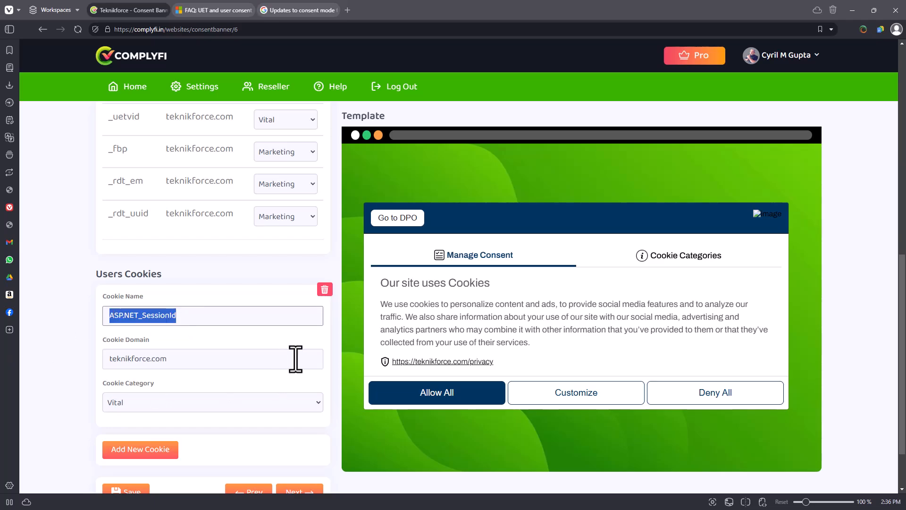
pyautogui.press('Tab')
pyautogui.click(137, 407)
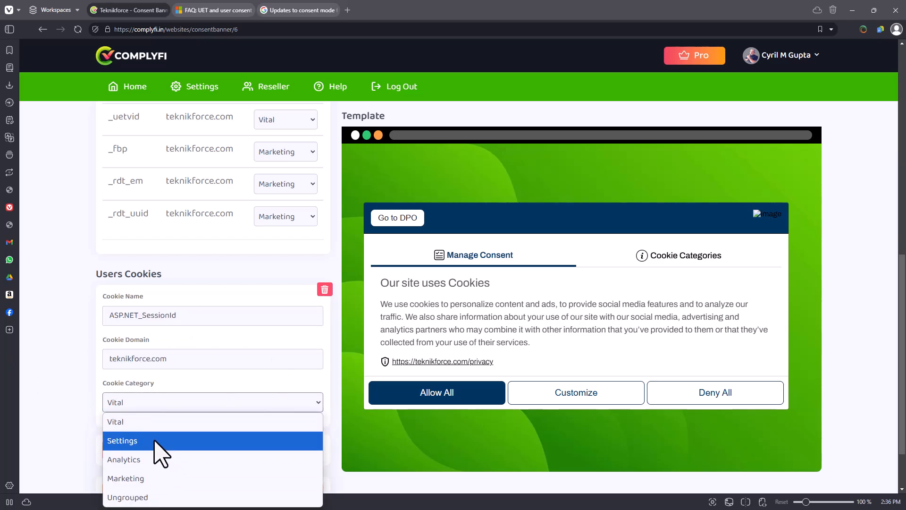
pyautogui.click(59, 406)
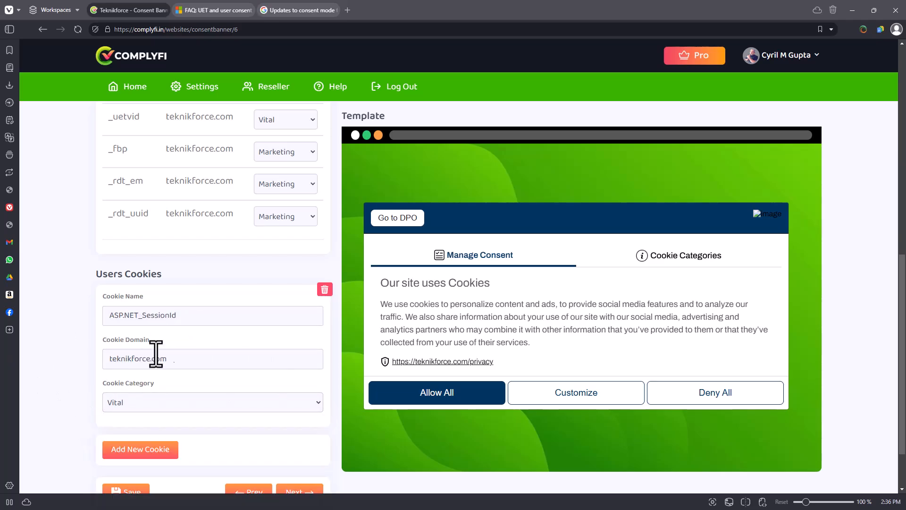
# Open the banner's privacy settings and look over the privacy control titles and the cookie settings preview.
pyautogui.scroll(4, 217, 335)
pyautogui.scroll(5, 253, 366)
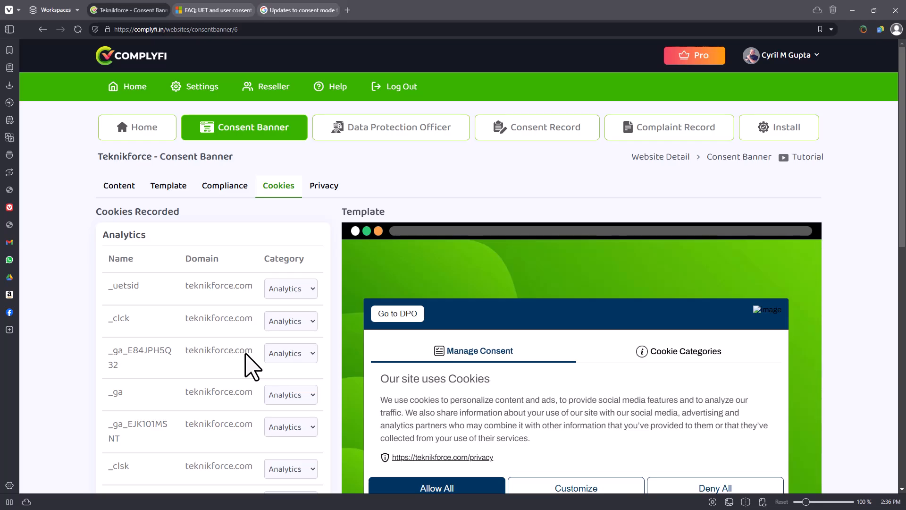
pyautogui.click(338, 186)
pyautogui.scroll(-3, 319, 313)
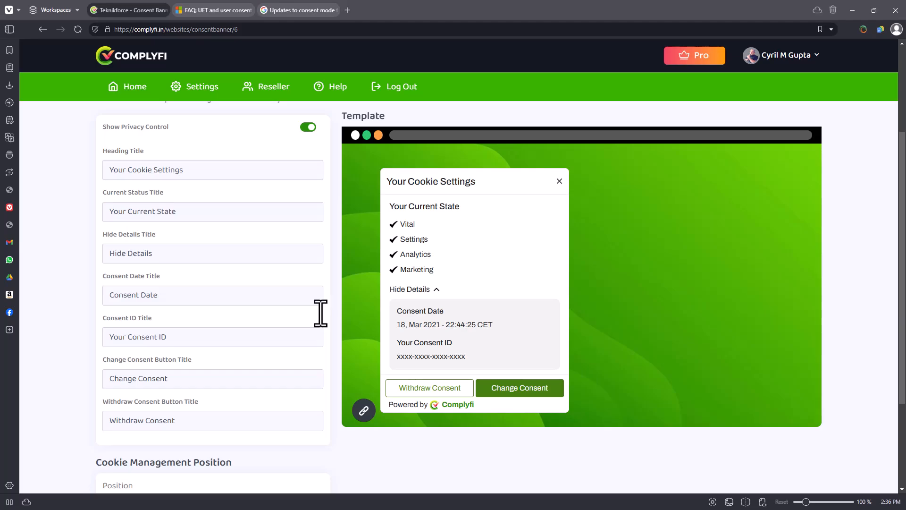
# Review the cookie management description and the Show Privacy Control setting in the banner's privacy settings.
pyautogui.scroll(3, 182, 334)
pyautogui.moveTo(115, 228); pyautogui.dragTo(195, 226)
pyautogui.click(196, 228)
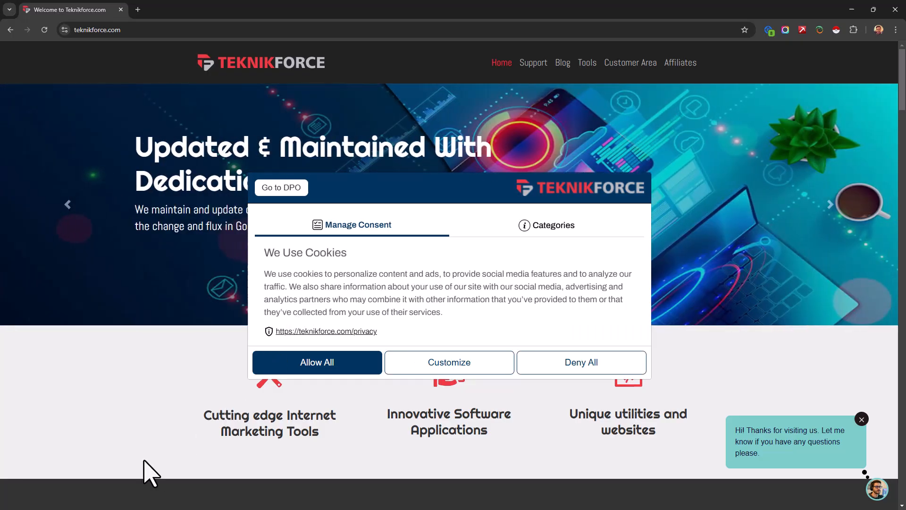
pyautogui.scroll(-4, 137, 469)
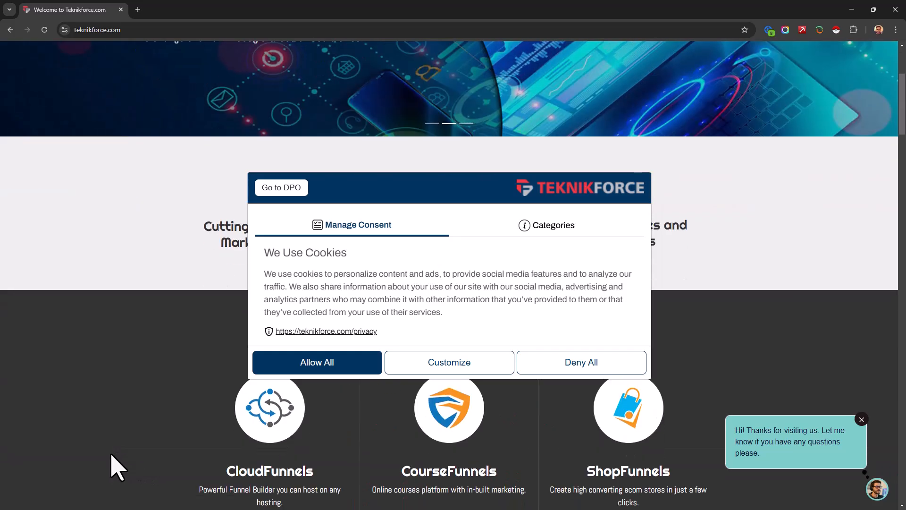
# Switch to the live Teknikforce website, allow all cookies in its consent banner and open the Manage privacy widget.
pyautogui.click(352, 363)
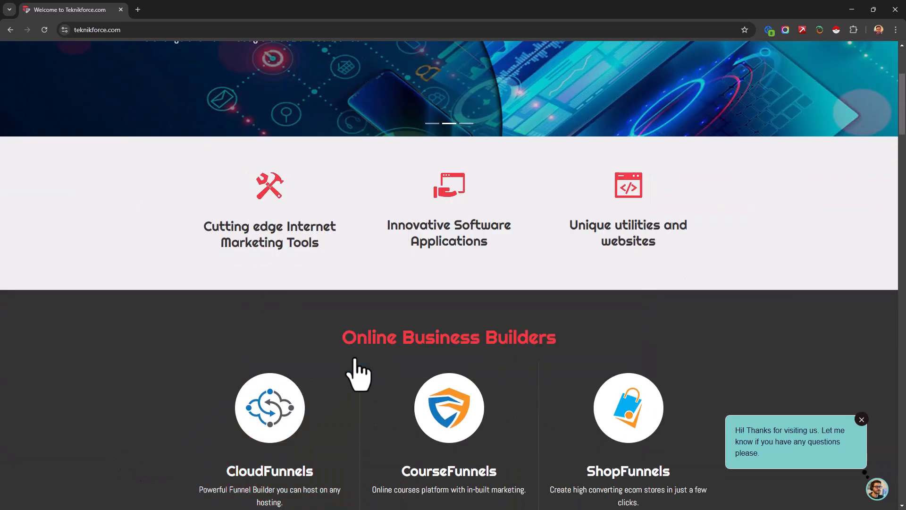
pyautogui.scroll(4, 156, 404)
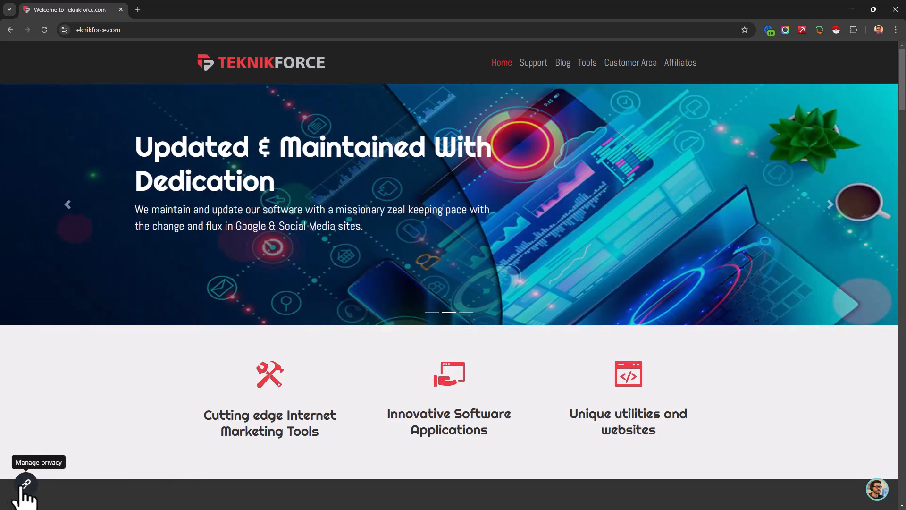
pyautogui.click(26, 484)
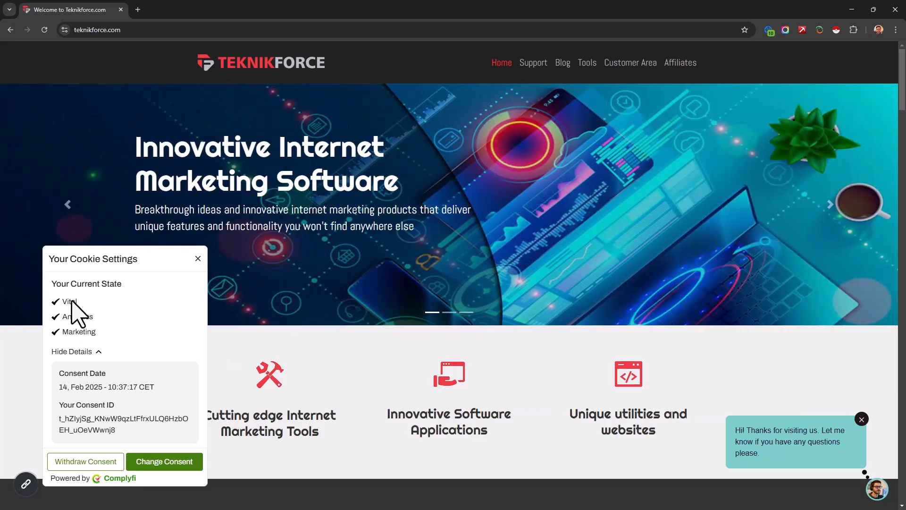
# Examine the current consent state by category, collapse and expand the consent details, and highlight the consent ID.
pyautogui.moveTo(72, 301); pyautogui.dragTo(83, 337)
pyautogui.click(82, 334)
pyautogui.moveTo(69, 303); pyautogui.dragTo(91, 330)
pyautogui.click(91, 329)
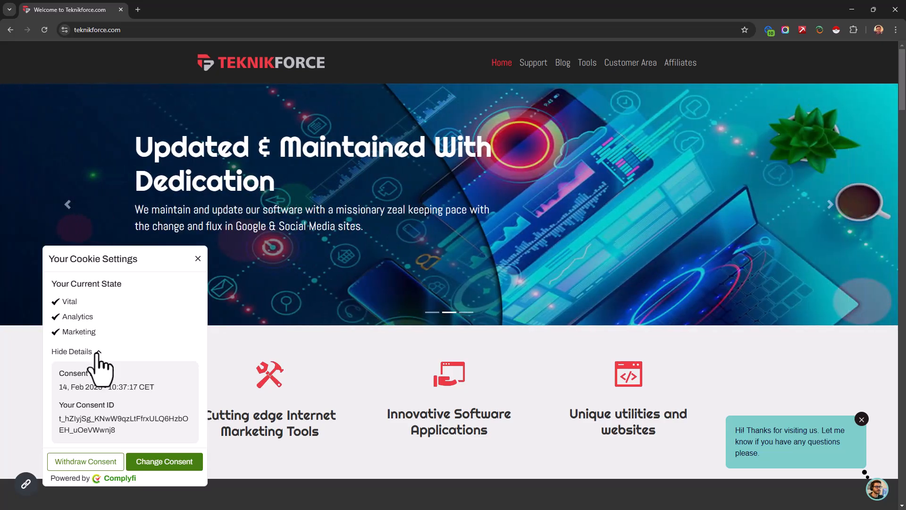
pyautogui.doubleClick(97, 353)
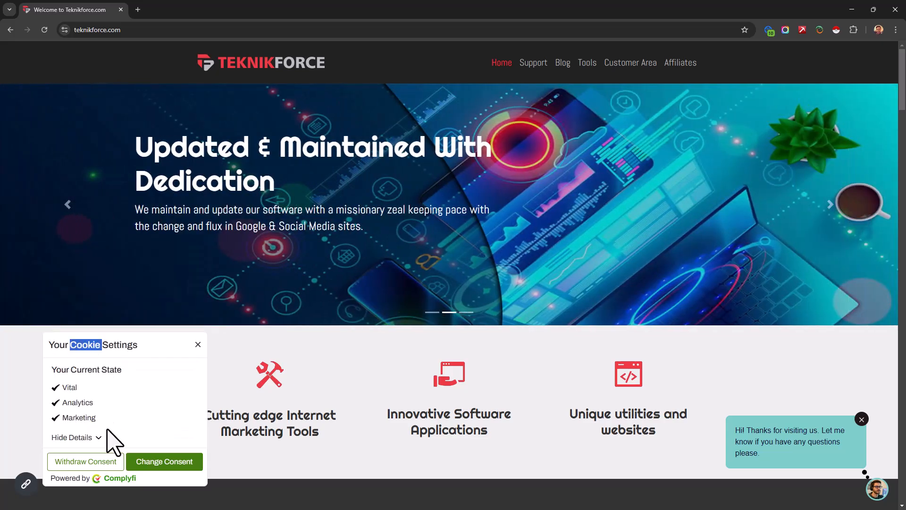
pyautogui.doubleClick(94, 450)
pyautogui.click(95, 434)
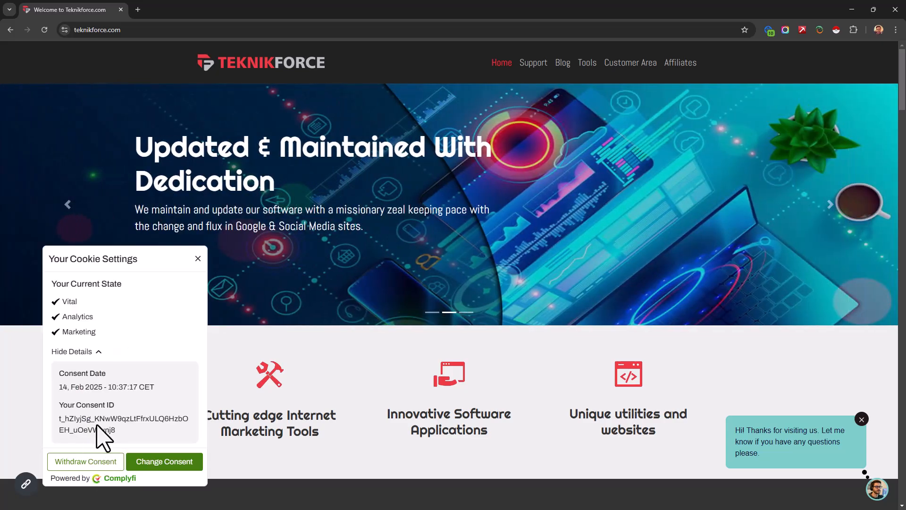
pyautogui.moveTo(94, 419); pyautogui.dragTo(126, 433)
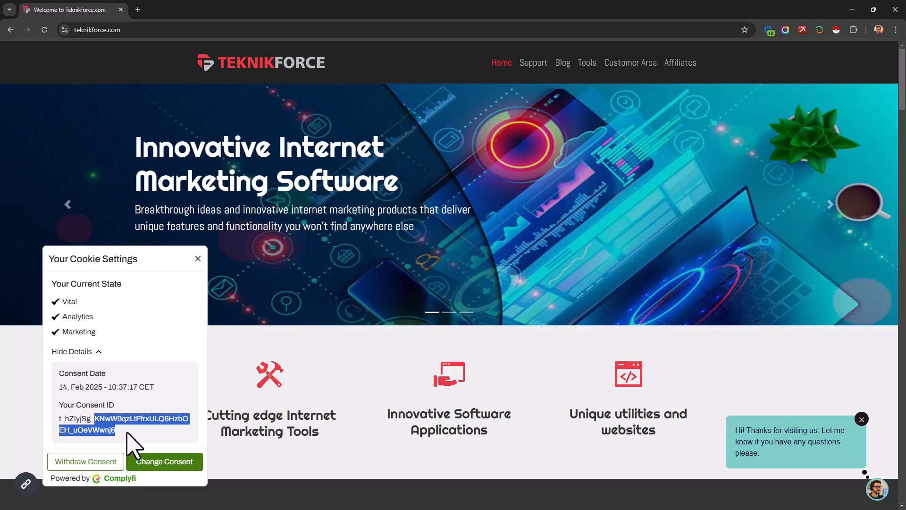
# Reopen the consent banner to change the consent, view its cookie categories and return to the Complyfi settings.
pyautogui.click(160, 459)
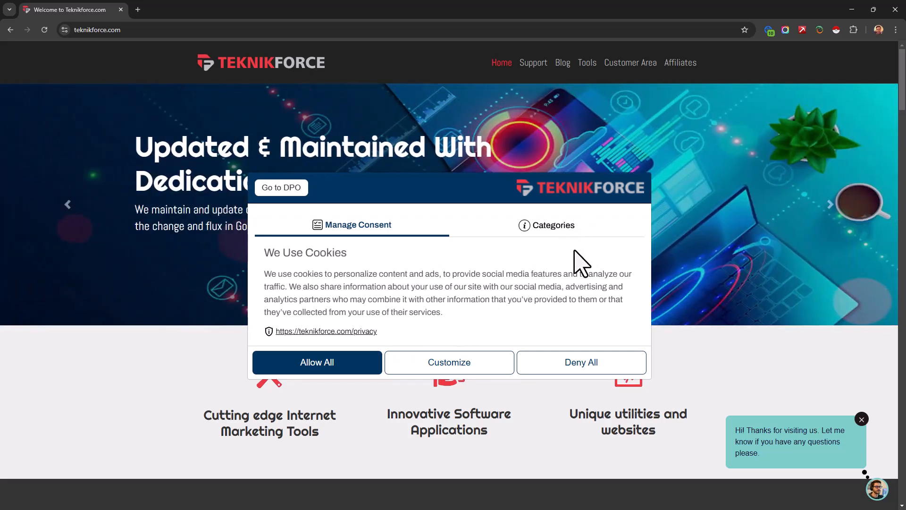
pyautogui.click(552, 231)
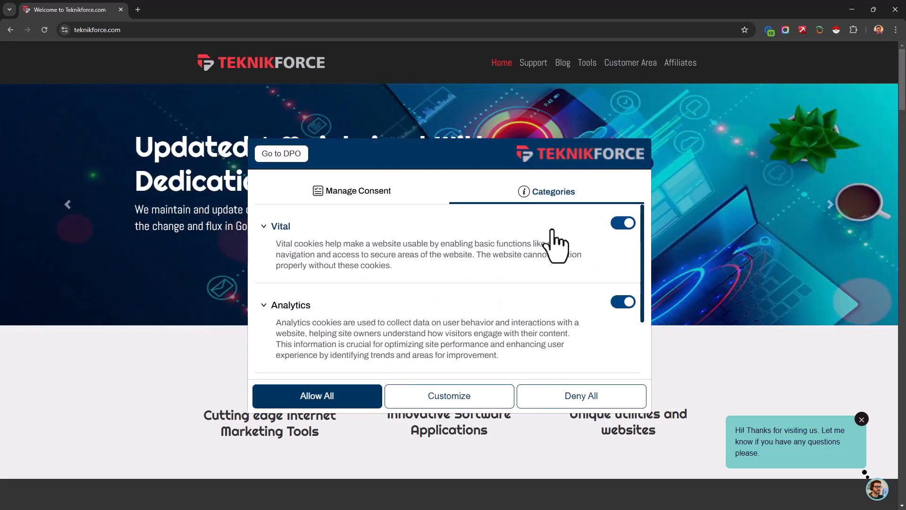
pyautogui.click(372, 200)
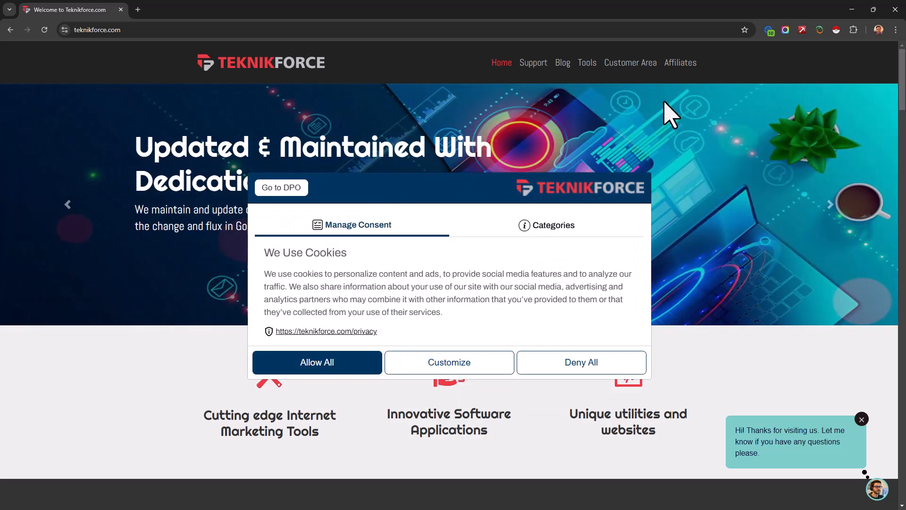
pyautogui.click(853, 7)
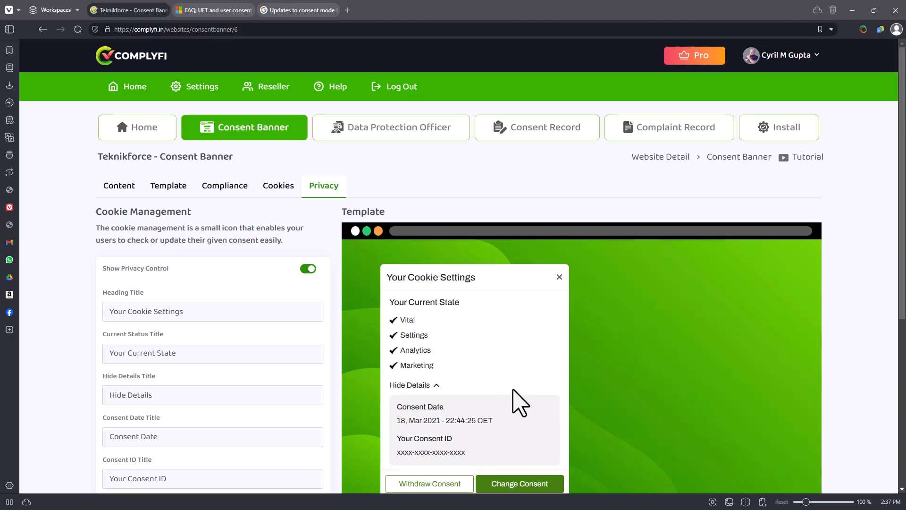
# Open the Data Protection Officer settings and look over the DPO record, contact details, button descriptions and preview.
pyautogui.click(409, 142)
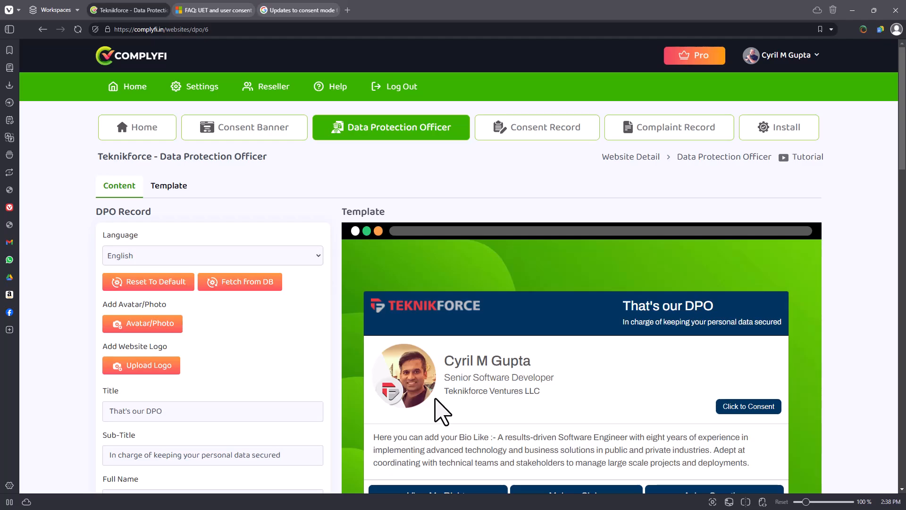
pyautogui.scroll(-2, 432, 336)
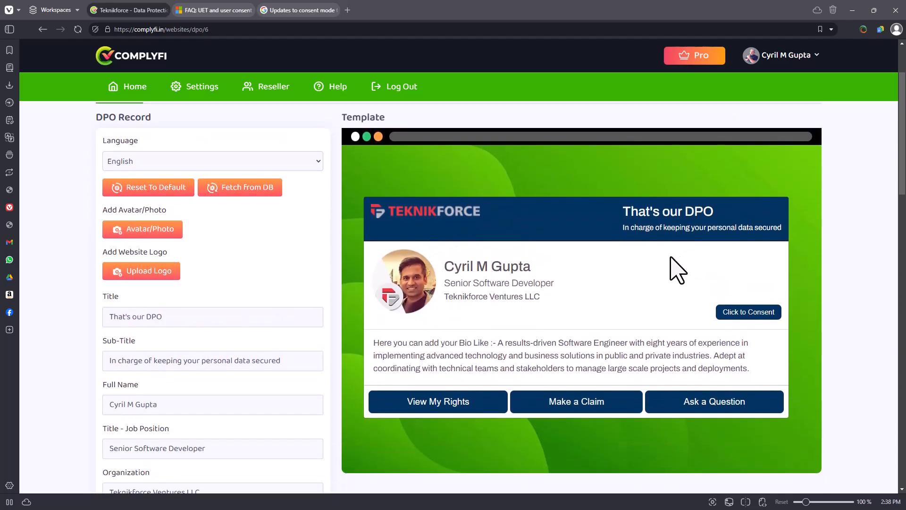
pyautogui.scroll(2, 613, 298)
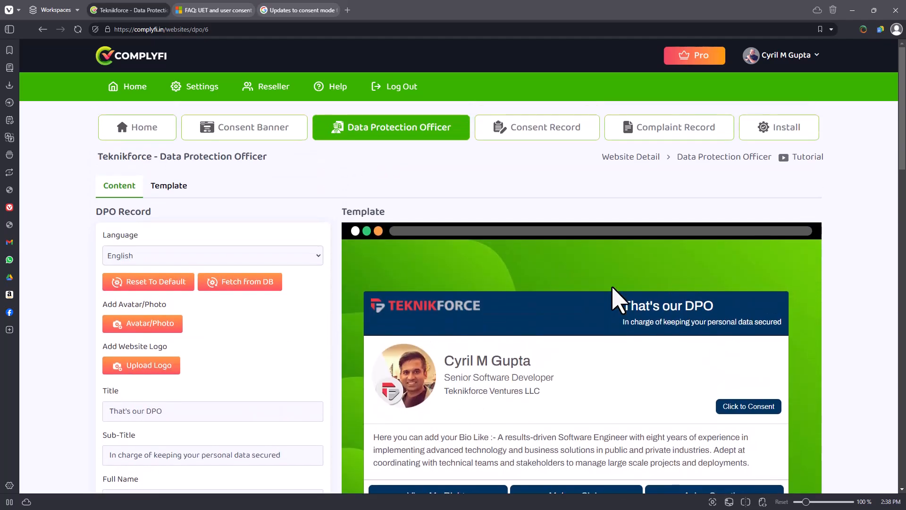
pyautogui.scroll(-12, 618, 302)
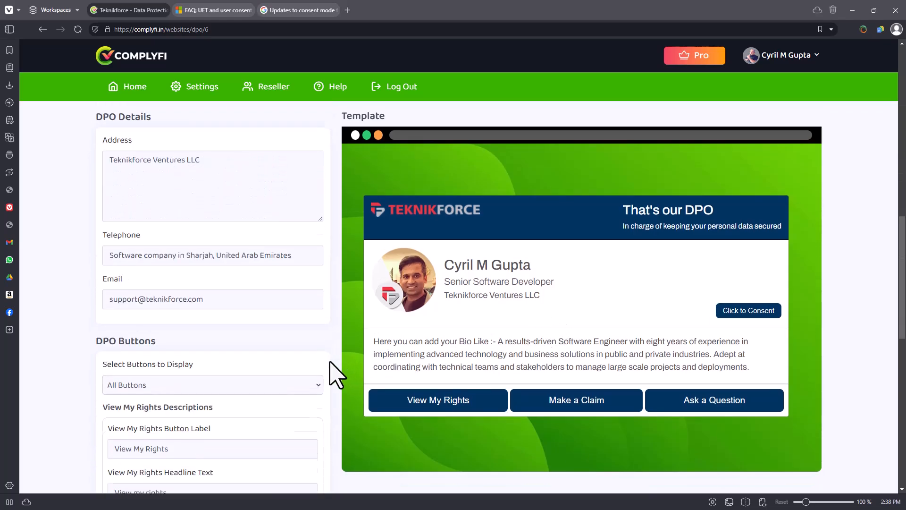
pyautogui.scroll(-15, 330, 363)
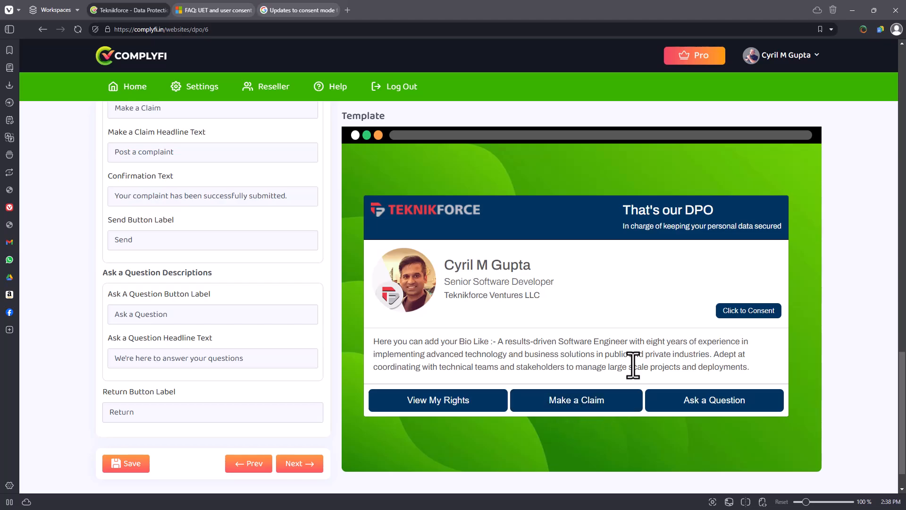
pyautogui.click(314, 8)
pyautogui.click(202, 8)
pyautogui.click(144, 8)
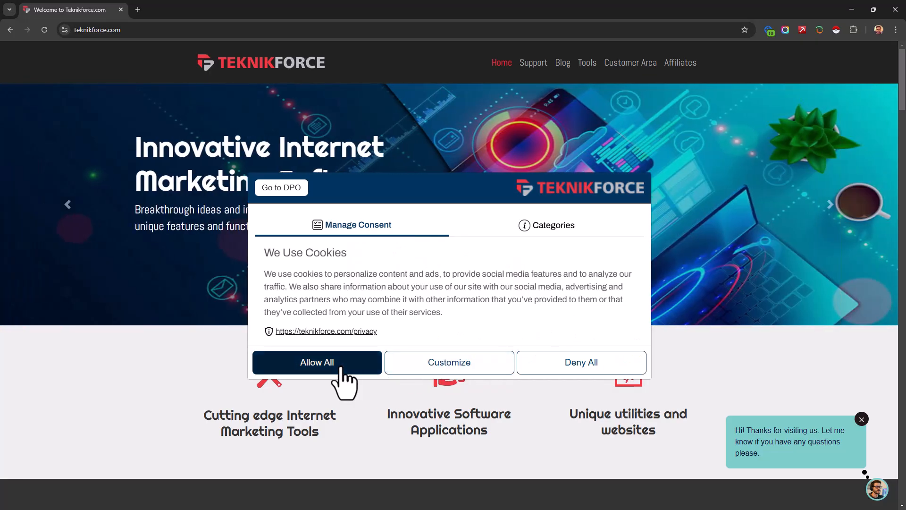
# Allow all cookies on the live Teknikforce website, then reopen the banner and show its Data Protection Officer card.
pyautogui.click(341, 366)
pyautogui.click(165, 465)
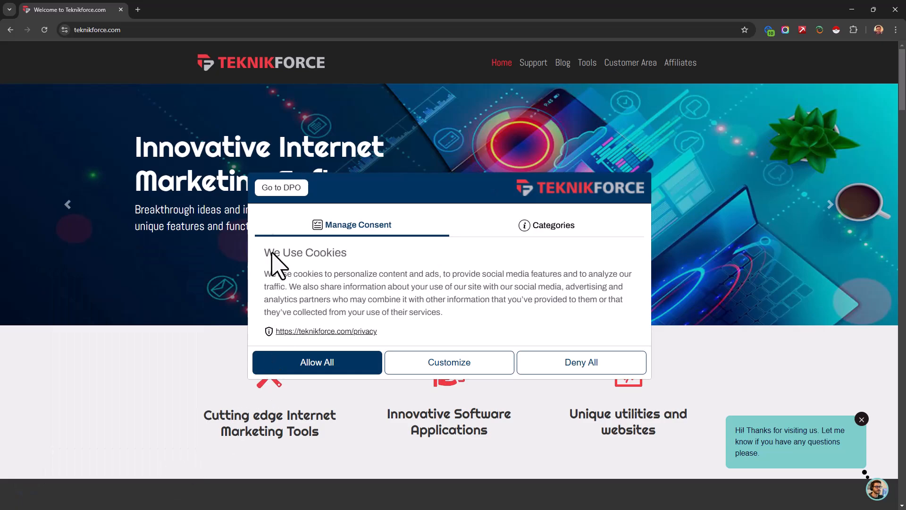
pyautogui.click(291, 185)
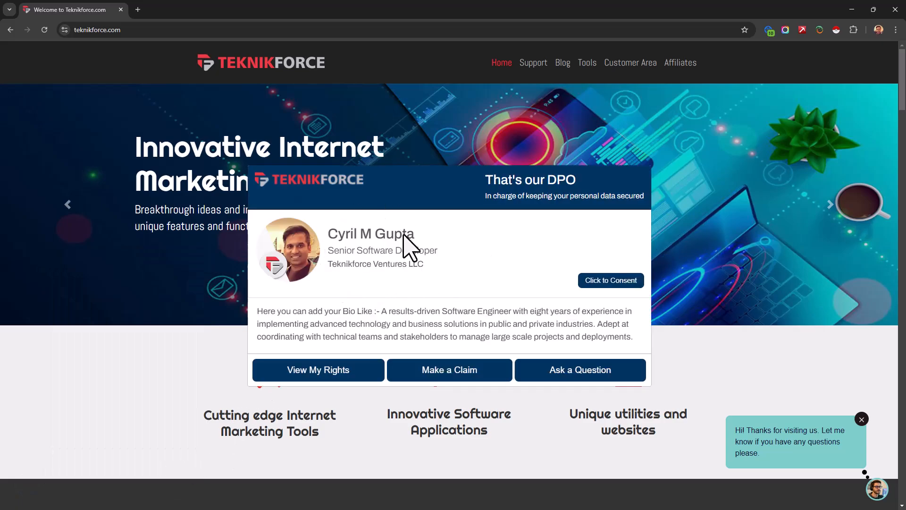
# Open the DPO card's Make a Claim form and inspect its Name, Email and Message fields before returning to Complyfi.
pyautogui.click(438, 377)
pyautogui.click(356, 209)
pyautogui.click(364, 250)
pyautogui.click(367, 303)
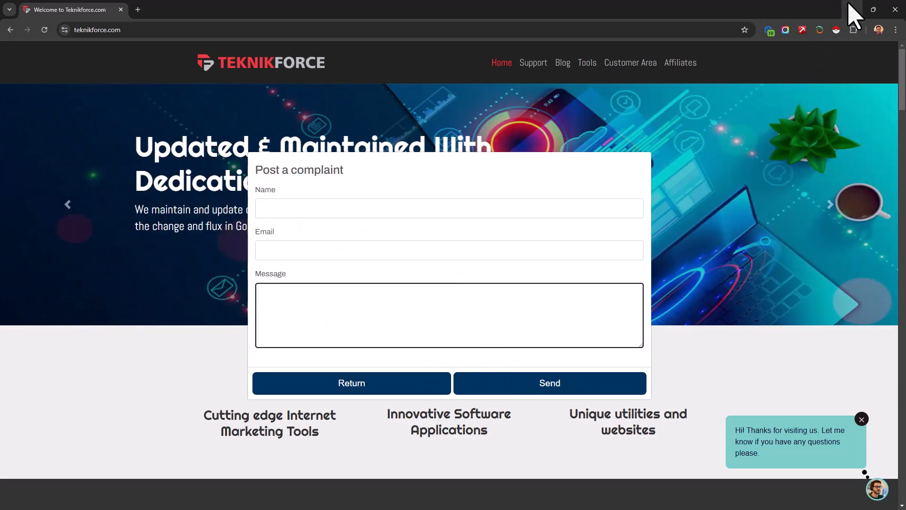
pyautogui.click(849, 3)
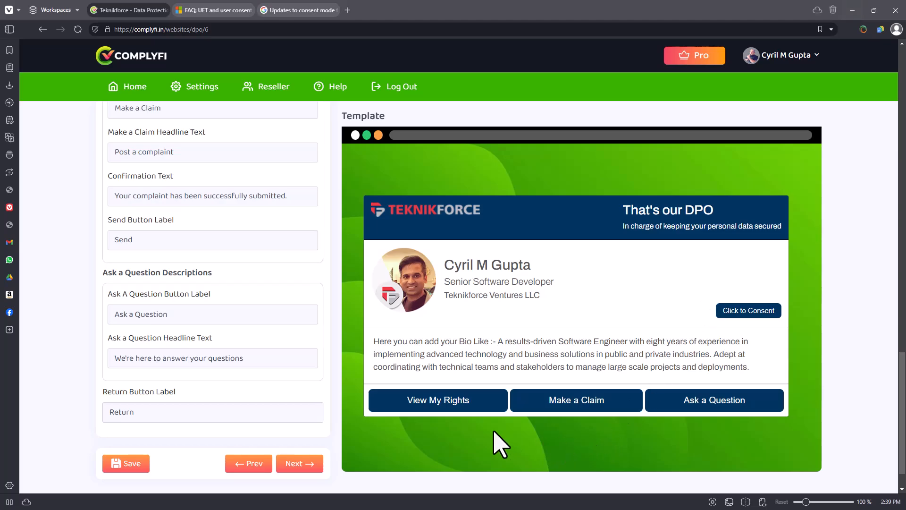
# Return to the consent banner's content settings and locate the DPO Button visibility option.
pyautogui.scroll(15, 599, 263)
pyautogui.scroll(3, 596, 262)
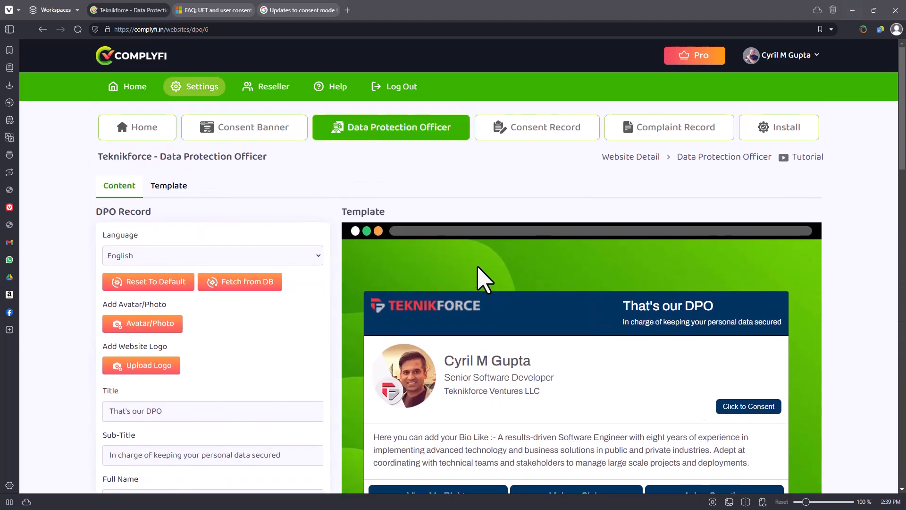
pyautogui.click(282, 137)
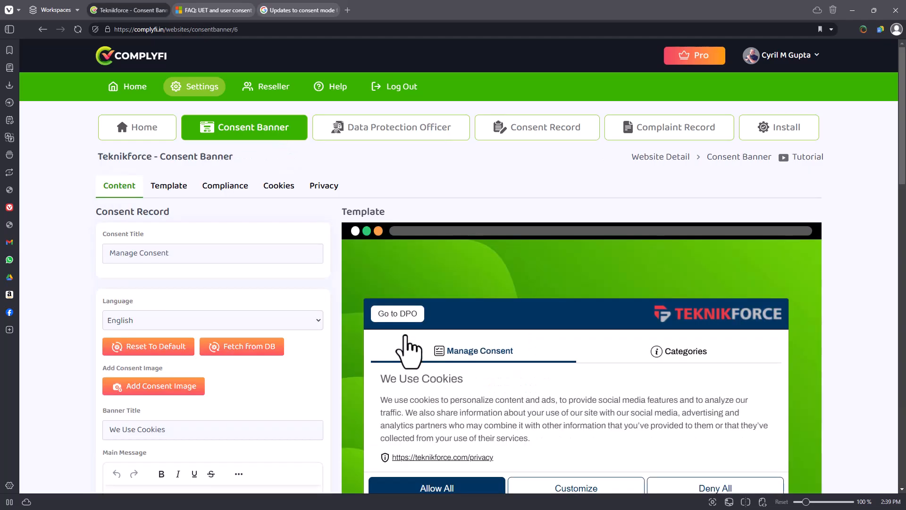
pyautogui.scroll(-10, 330, 344)
pyautogui.scroll(-10, 318, 314)
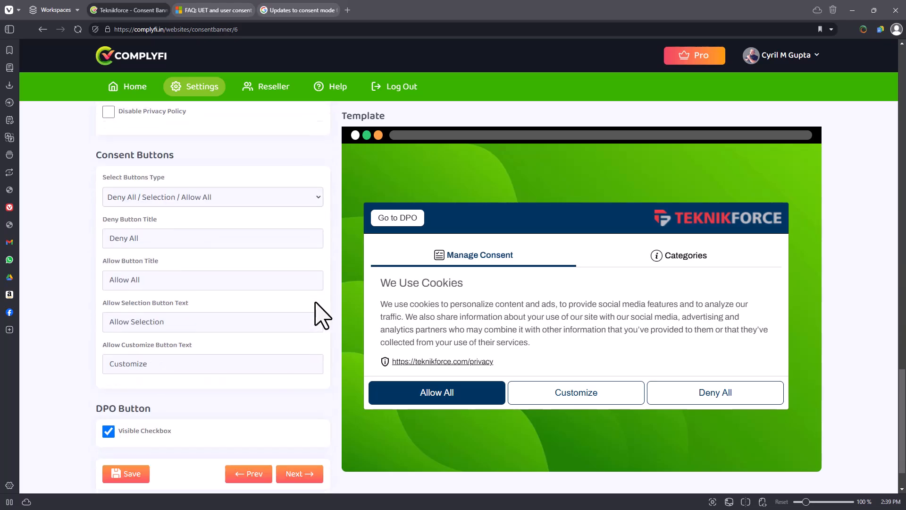
pyautogui.moveTo(105, 355); pyautogui.dragTo(152, 399)
pyautogui.click(152, 398)
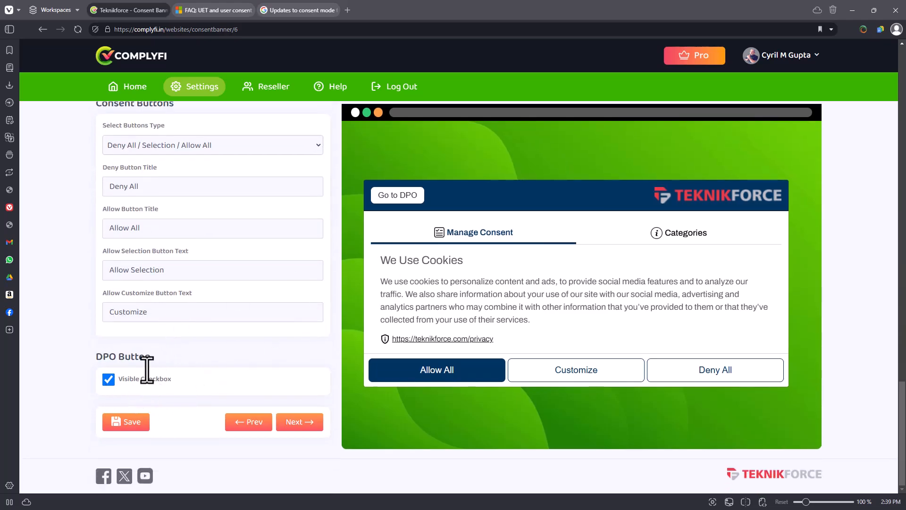
# Try hiding the banner's DPO button and make it visible again.
pyautogui.click(112, 382)
pyautogui.click(109, 379)
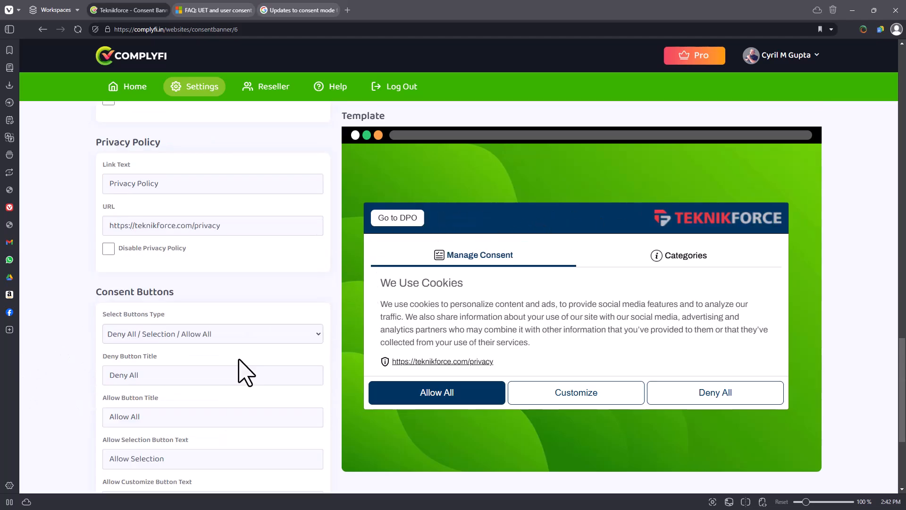
pyautogui.scroll(10, 242, 370)
pyautogui.scroll(10, 146, 350)
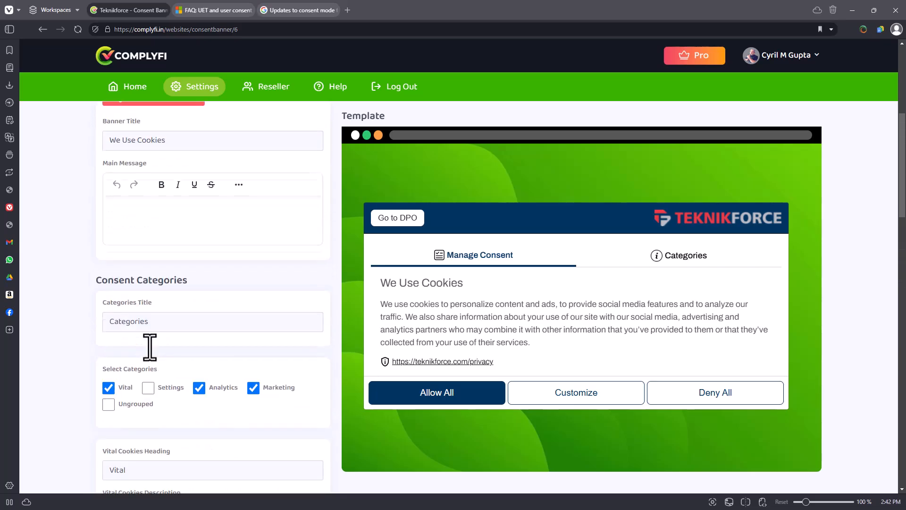
# Open the website's consent records and examine the newest record's UID, permission, time zone, OS, browser, screen size and consent date.
pyautogui.click(571, 137)
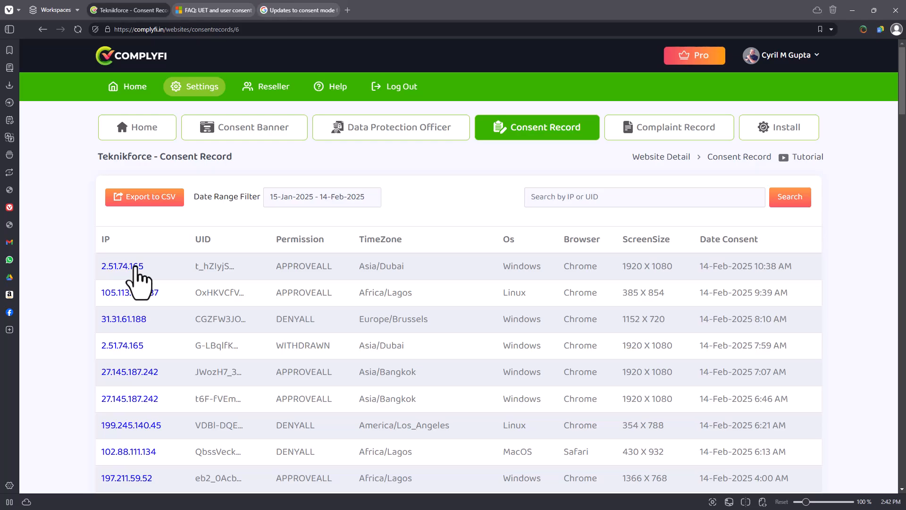
pyautogui.scroll(-1, 136, 268)
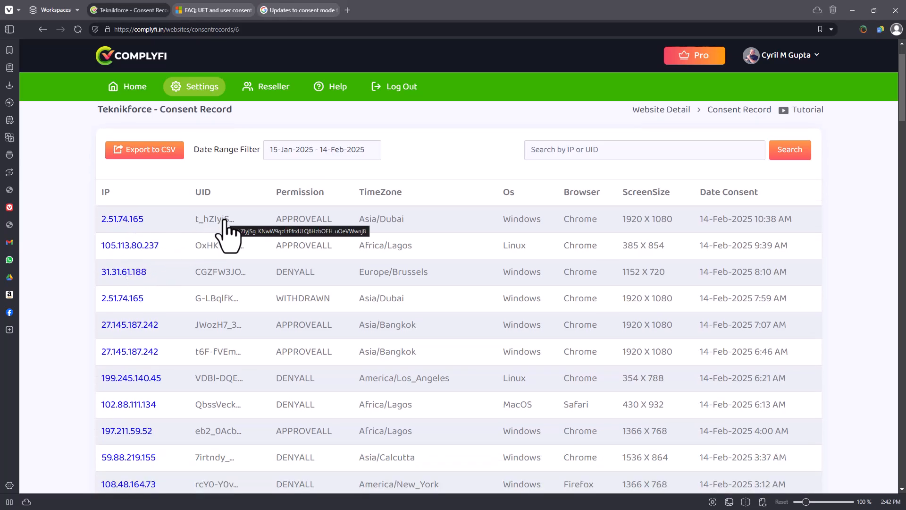
pyautogui.moveTo(301, 218); pyautogui.dragTo(661, 215)
pyautogui.click(502, 226)
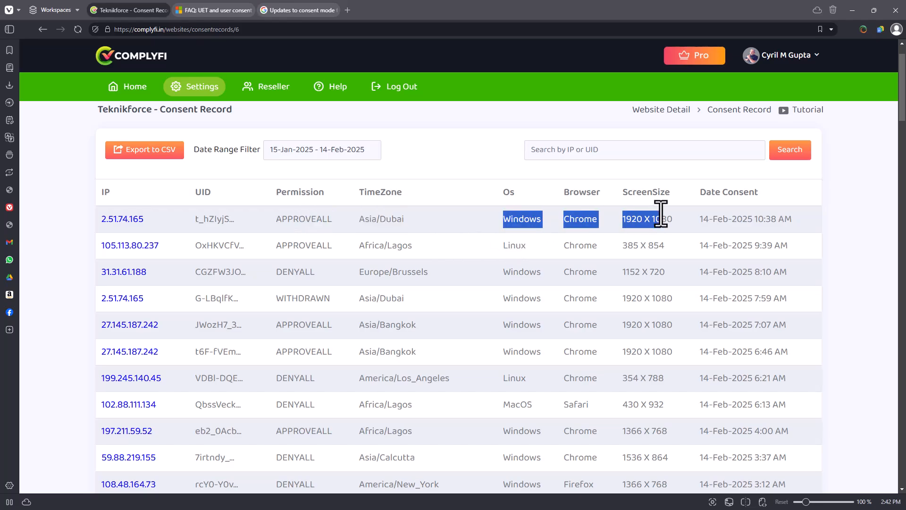
pyautogui.click(661, 216)
pyautogui.moveTo(716, 222); pyautogui.dragTo(732, 239)
pyautogui.click(771, 225)
pyautogui.click(695, 218)
pyautogui.click(599, 151)
pyautogui.scroll(1, 588, 305)
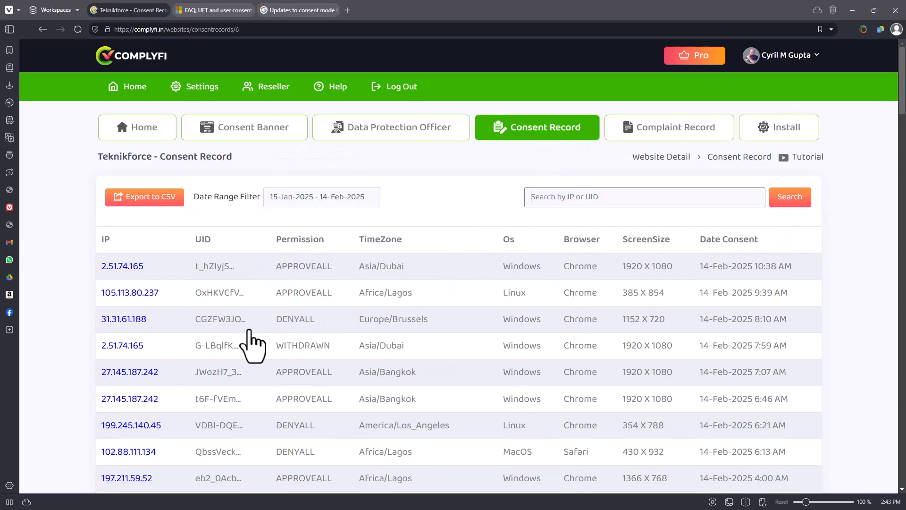
# Search the consent records for UIDs containing "CG", taken from the start of the DENYALL record's UID.
pyautogui.moveTo(193, 318); pyautogui.dragTo(206, 322)
pyautogui.click(612, 194)
pyautogui.click(613, 195)
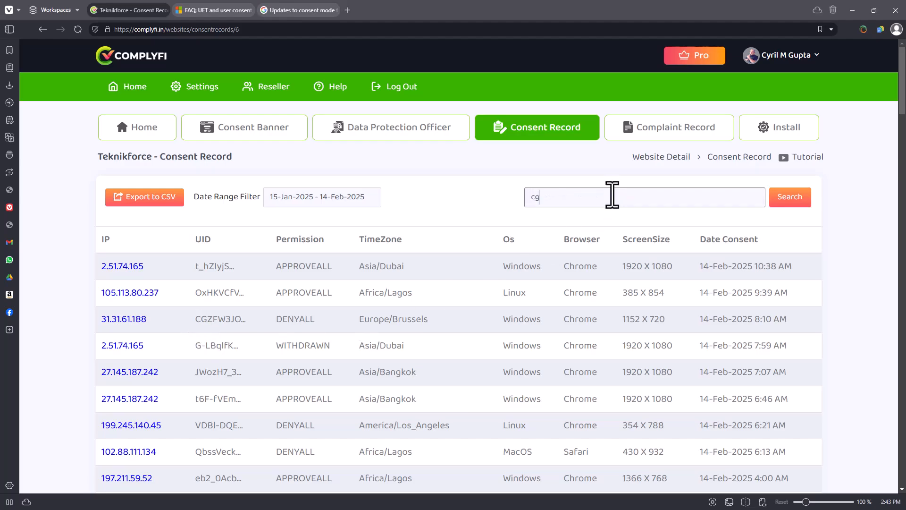
pyautogui.write('cg')
pyautogui.click(789, 198)
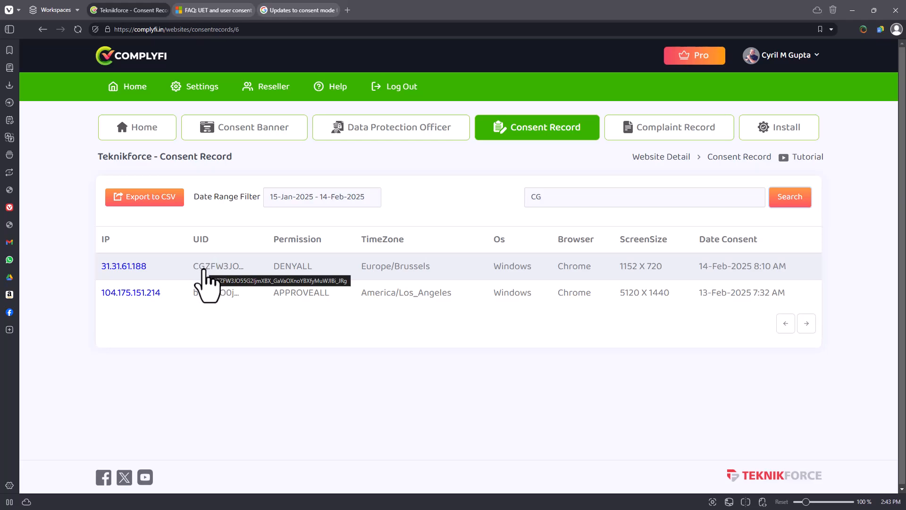
# Clear the consent record search term, and open the website's complaint records to review the submitted names, emails and messages.
pyautogui.moveTo(567, 202); pyautogui.dragTo(507, 200)
pyautogui.press('BackSpace')
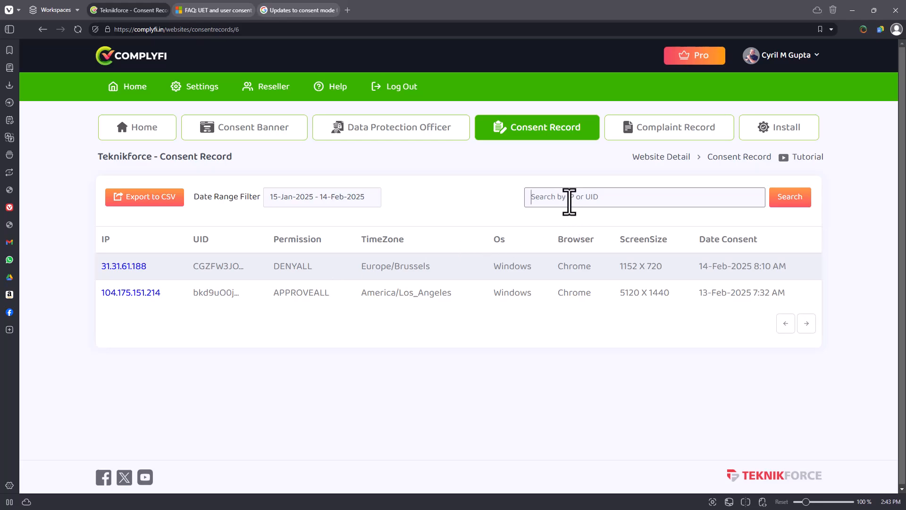
pyautogui.click(675, 140)
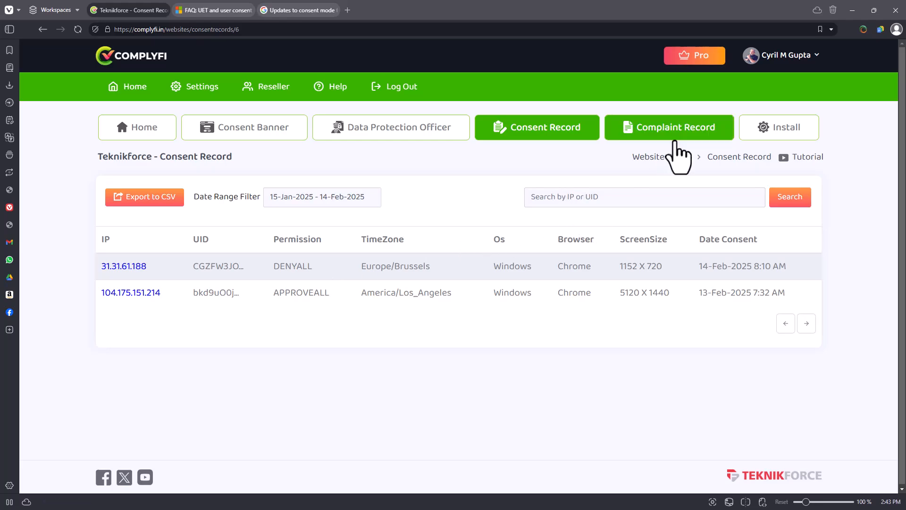
pyautogui.scroll(-3, 533, 321)
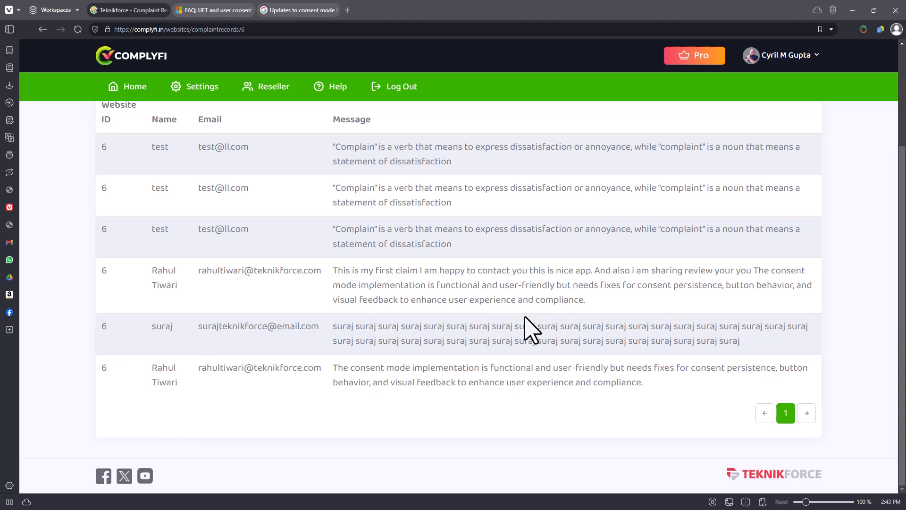
pyautogui.scroll(3, 529, 312)
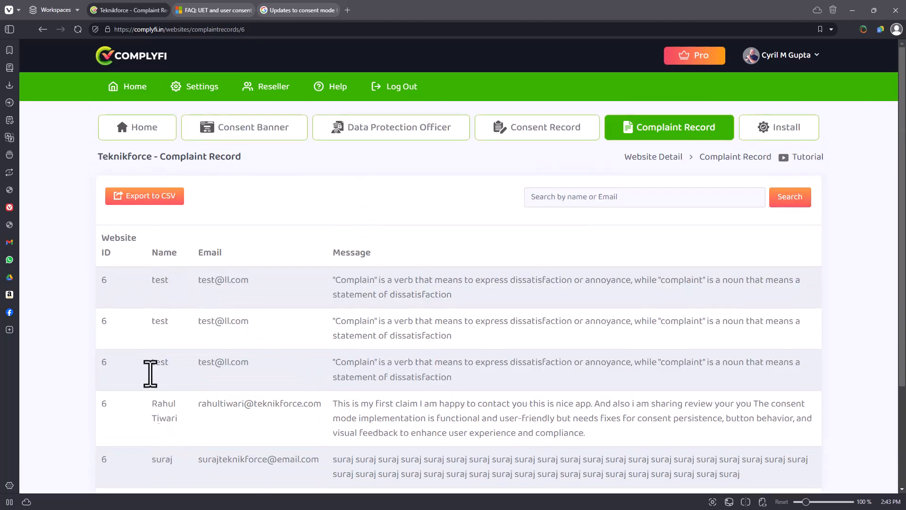
pyautogui.scroll(-3, 481, 242)
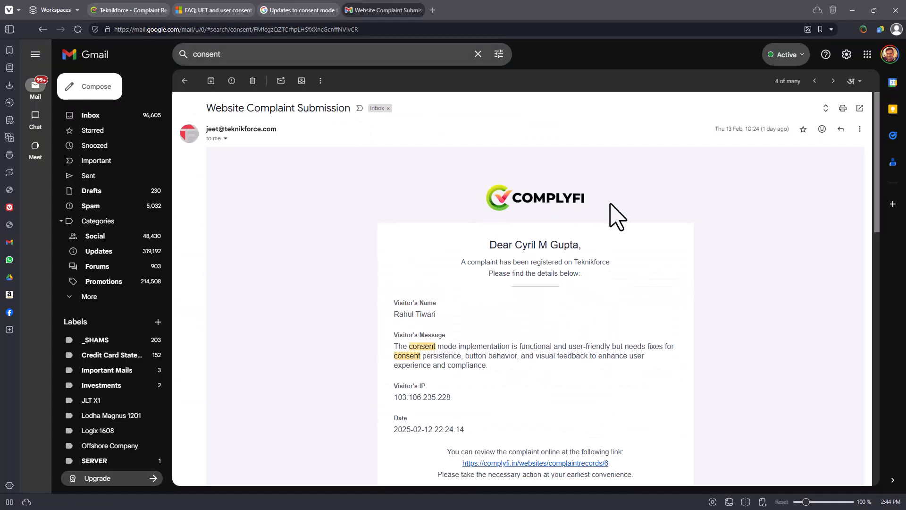
# Read the website complaint notification email in Gmail, including the visitor's message, IP and date, and return to Complyfi's complaint records.
pyautogui.scroll(-5, 611, 264)
pyautogui.scroll(1, 596, 297)
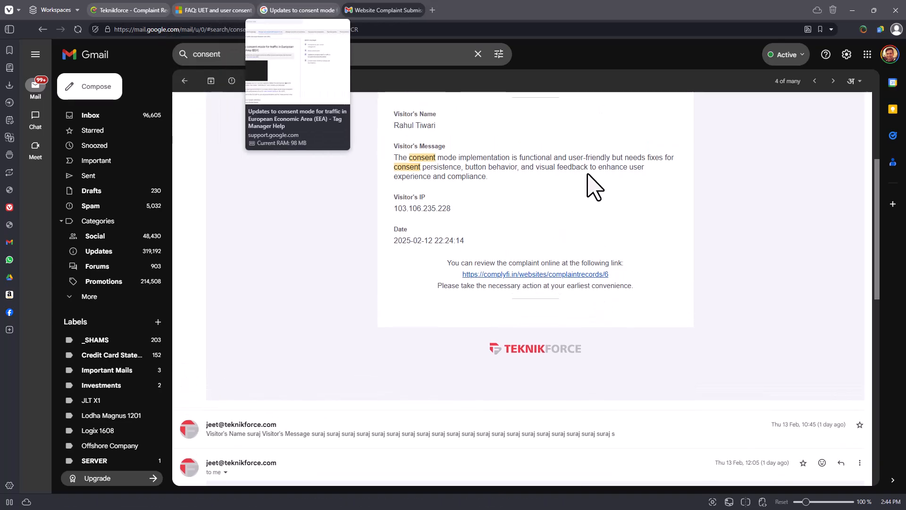
pyautogui.click(132, 10)
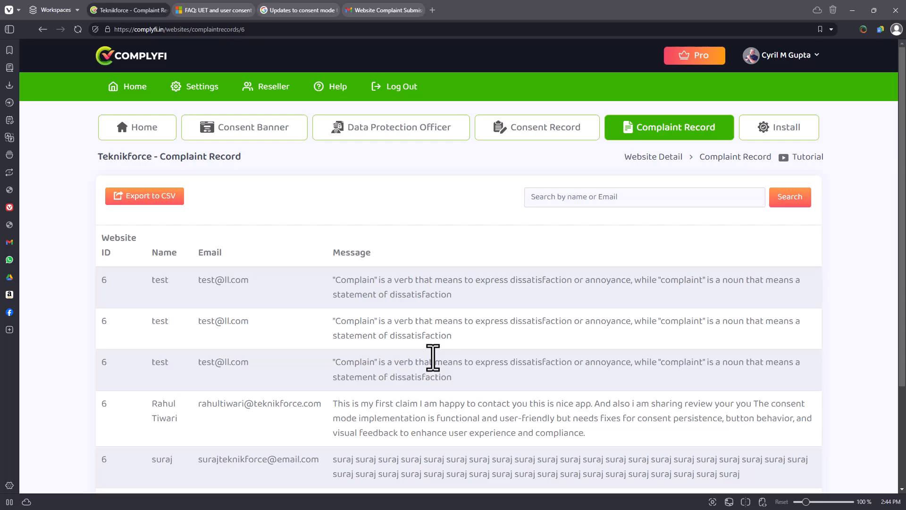
# Open the website's install instructions, copy the Complyfi popup pixel embed code and check where it belongs on the webpage.
pyautogui.click(788, 127)
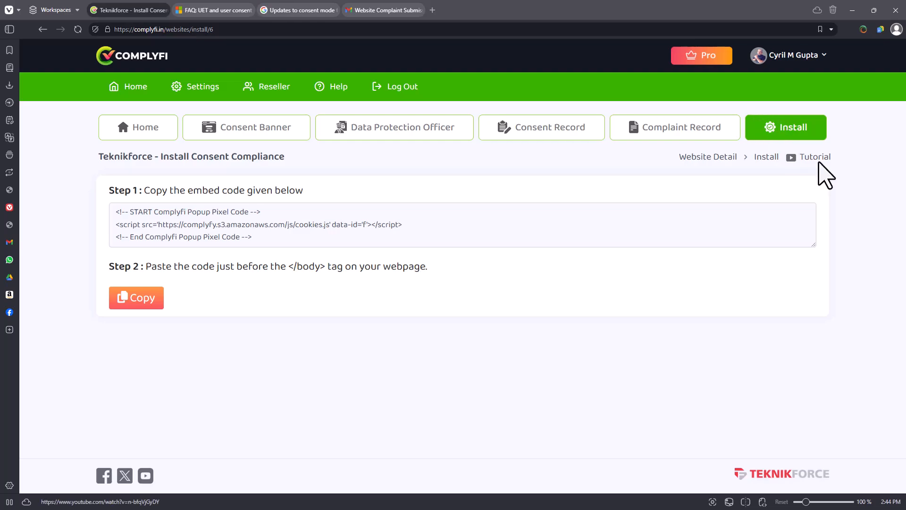
pyautogui.moveTo(292, 229); pyautogui.dragTo(158, 210)
pyautogui.click(234, 255)
pyautogui.moveTo(253, 248); pyautogui.dragTo(108, 207)
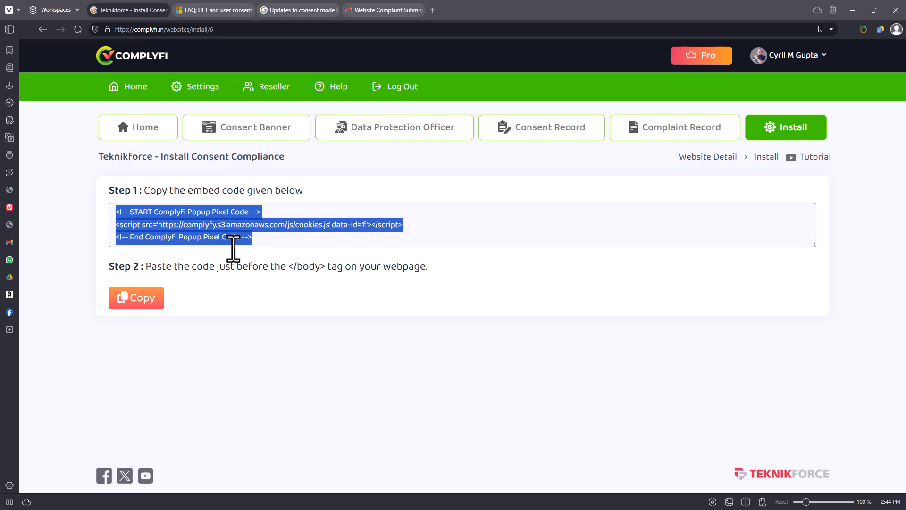
pyautogui.click(176, 265)
pyautogui.click(133, 302)
pyautogui.click(461, 310)
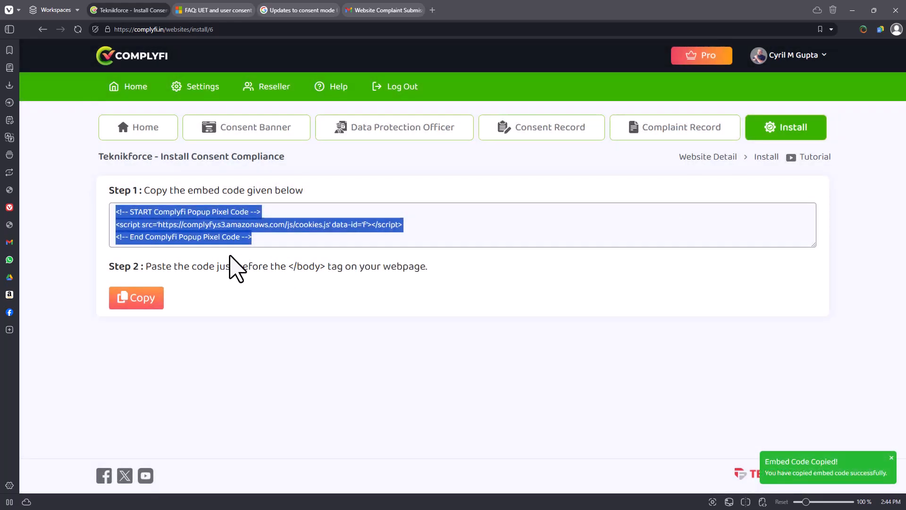
pyautogui.moveTo(220, 267); pyautogui.dragTo(425, 299)
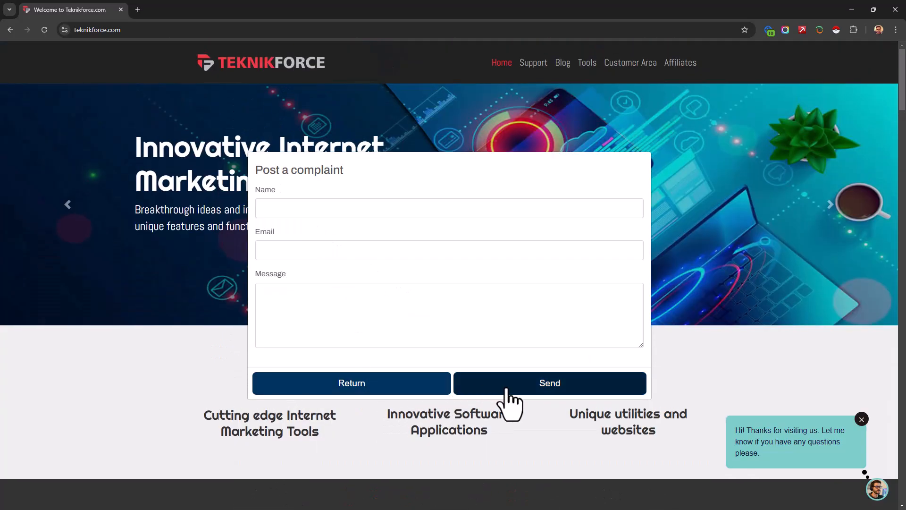
# On the Teknikforce website, go back from the complaint form to the DPO card and open the cookie consent banner from it.
pyautogui.click(421, 388)
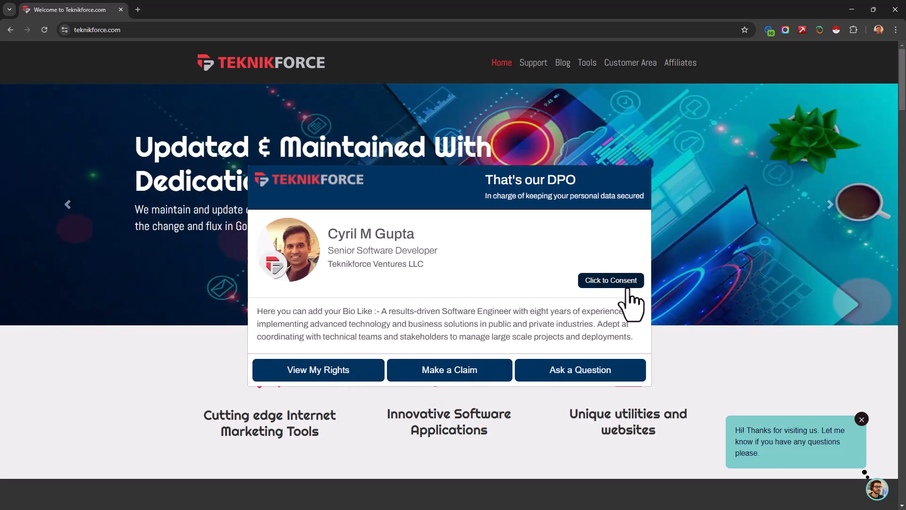
pyautogui.click(627, 284)
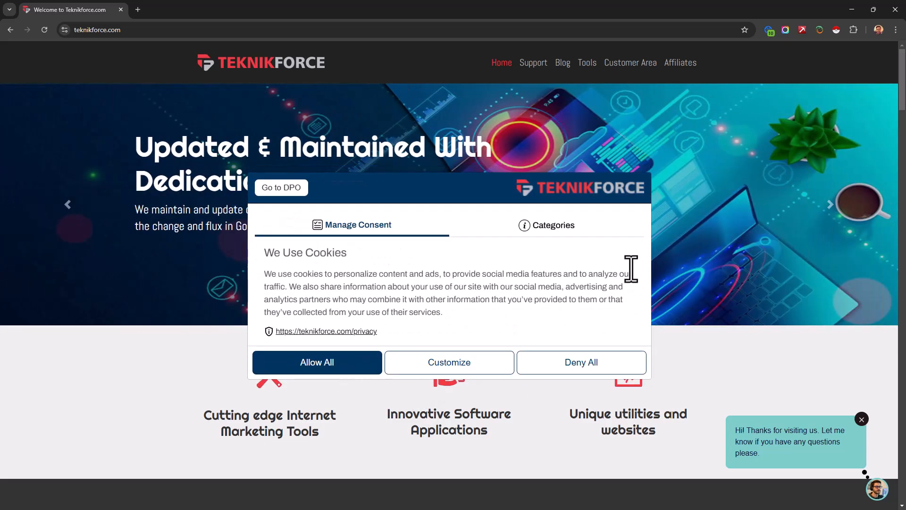